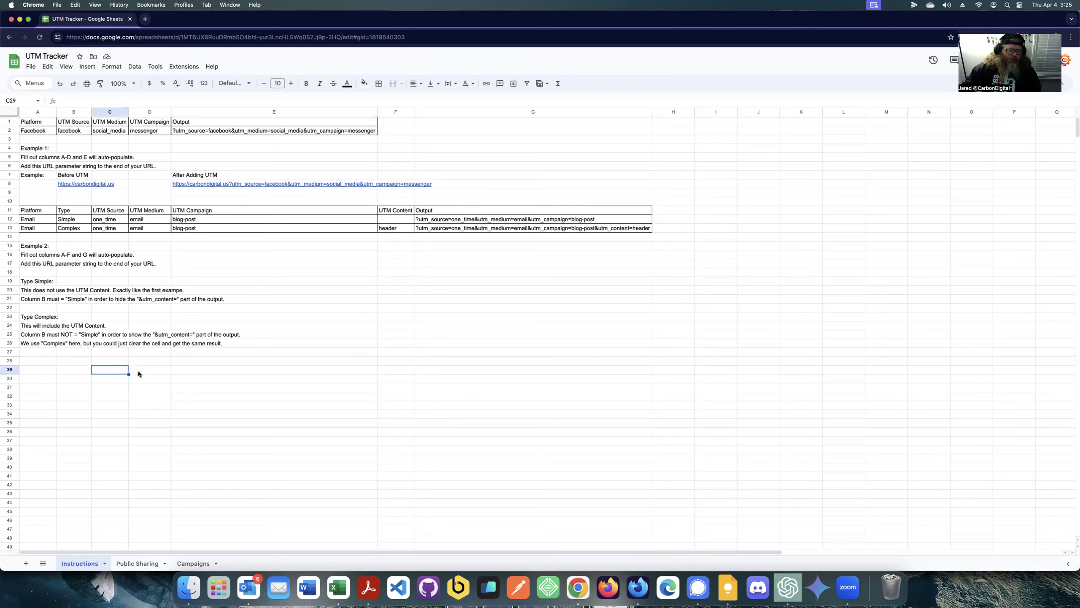
Examine the two example tables on the Instructions sheet, including rows 11 to 27 and the UTM Content cells F11:F13.
{"action": "left_click", "coordinate": [6, 122]}
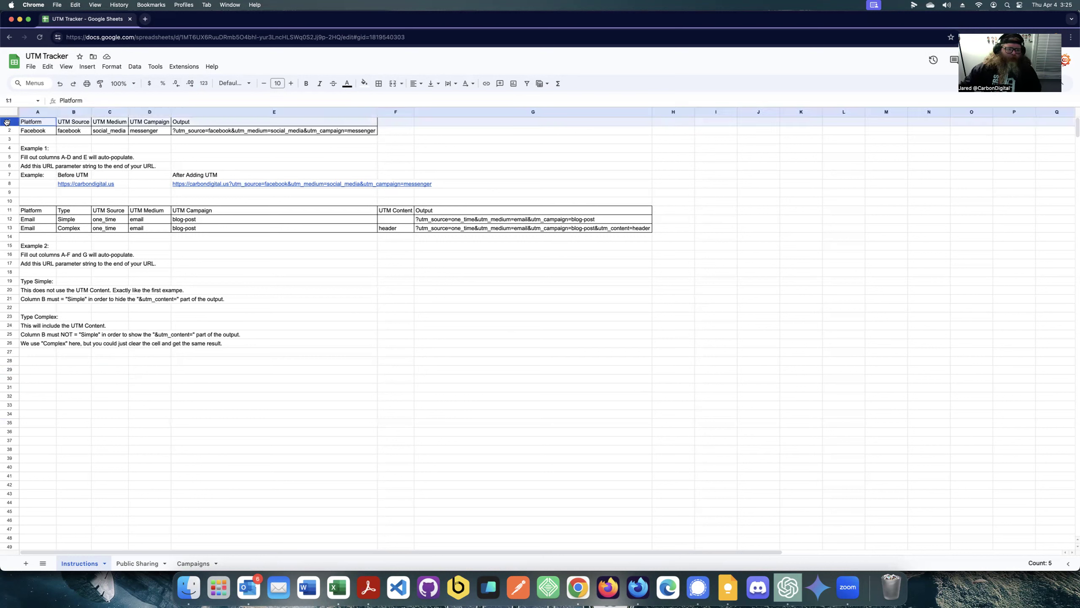
{"action": "left_click_drag", "start_coordinate": [6, 122], "coordinate": [7, 359]}
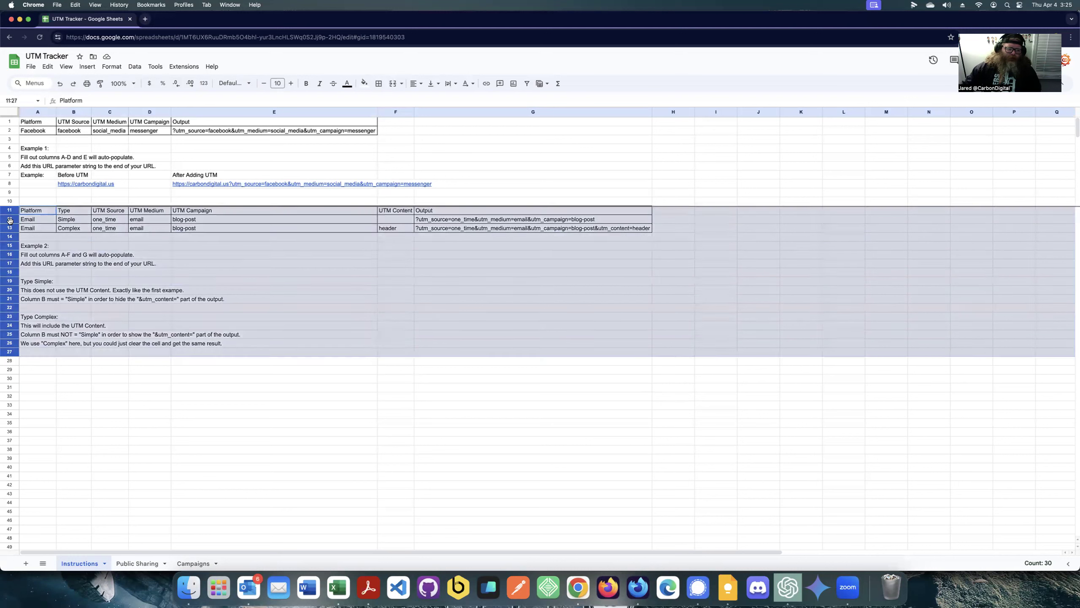
{"action": "left_click", "coordinate": [48, 229]}
{"action": "key", "text": "shift+space"}
{"action": "left_click", "coordinate": [365, 301]}
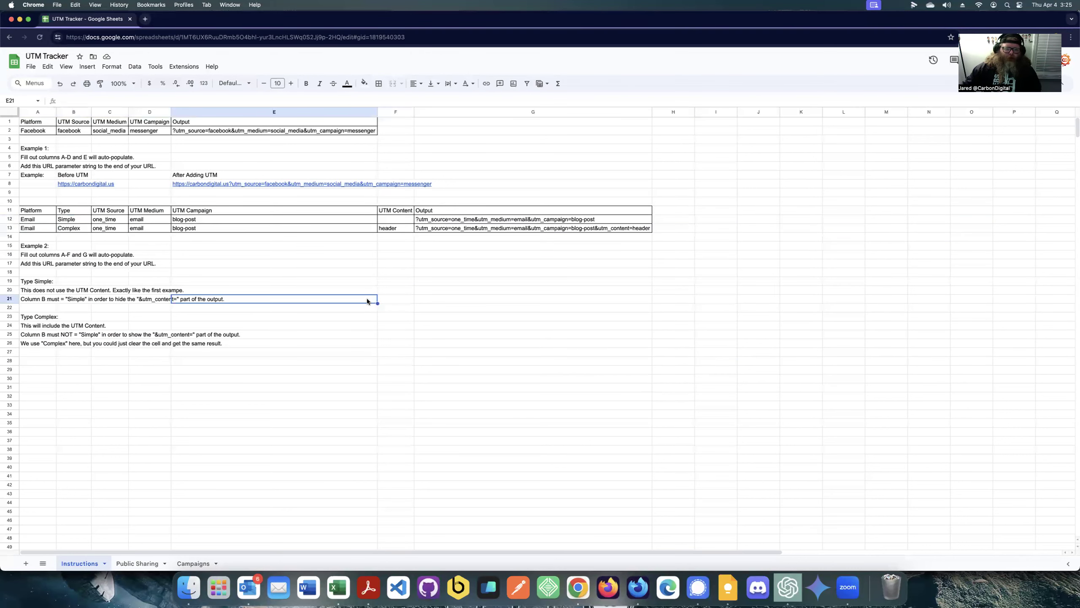
{"action": "left_click", "coordinate": [392, 213]}
{"action": "left_click_drag", "start_coordinate": [391, 216], "coordinate": [391, 230]}
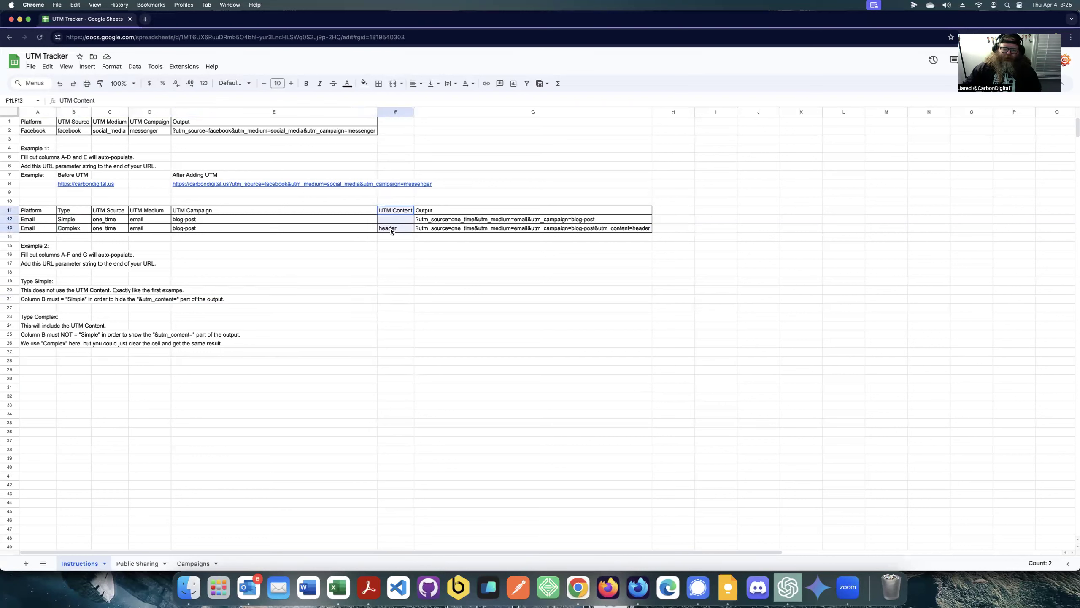
{"action": "left_click", "coordinate": [352, 263]}
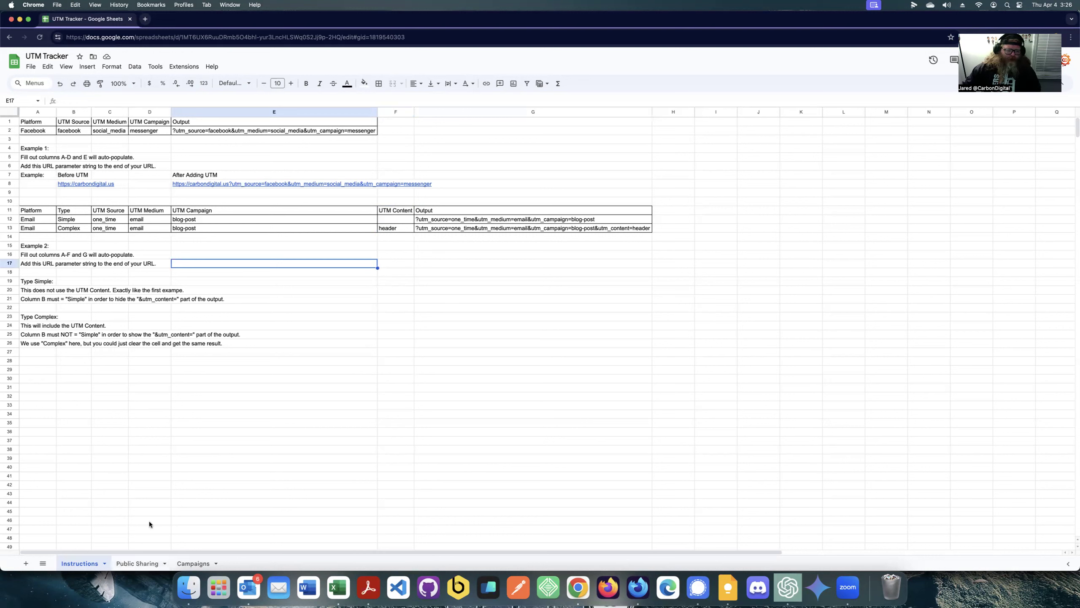
Open the Public Sharing sheet and examine its Platform column, UTM entries in B2:D7 and outputs in E2:E7.
{"action": "left_click", "coordinate": [139, 564]}
{"action": "left_click", "coordinate": [231, 451]}
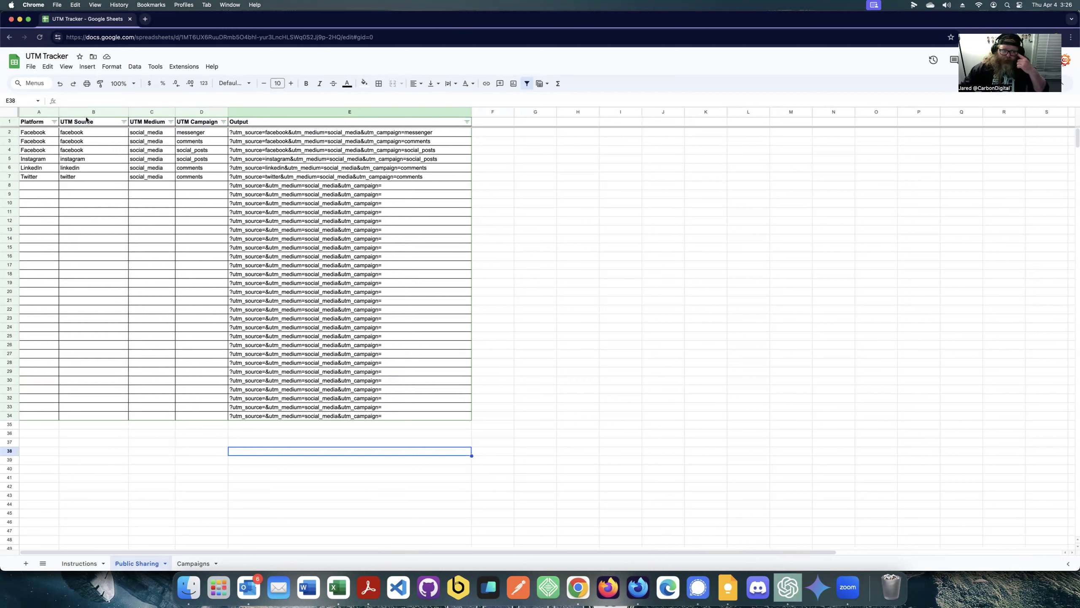
{"action": "left_click_drag", "start_coordinate": [93, 112], "coordinate": [200, 113]}
{"action": "left_click", "coordinate": [127, 213]}
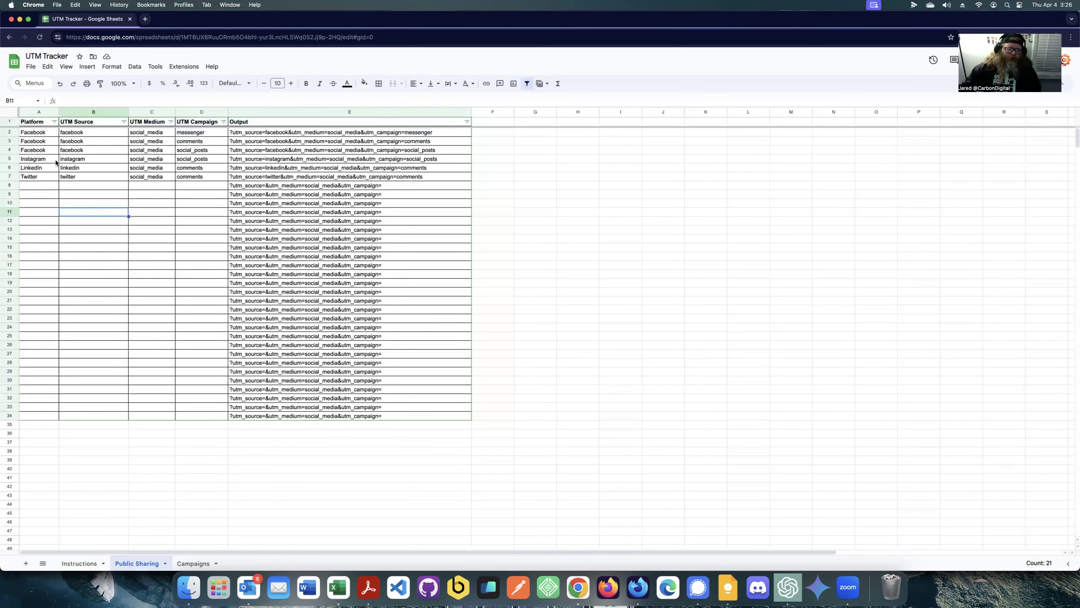
{"action": "left_click", "coordinate": [39, 111]}
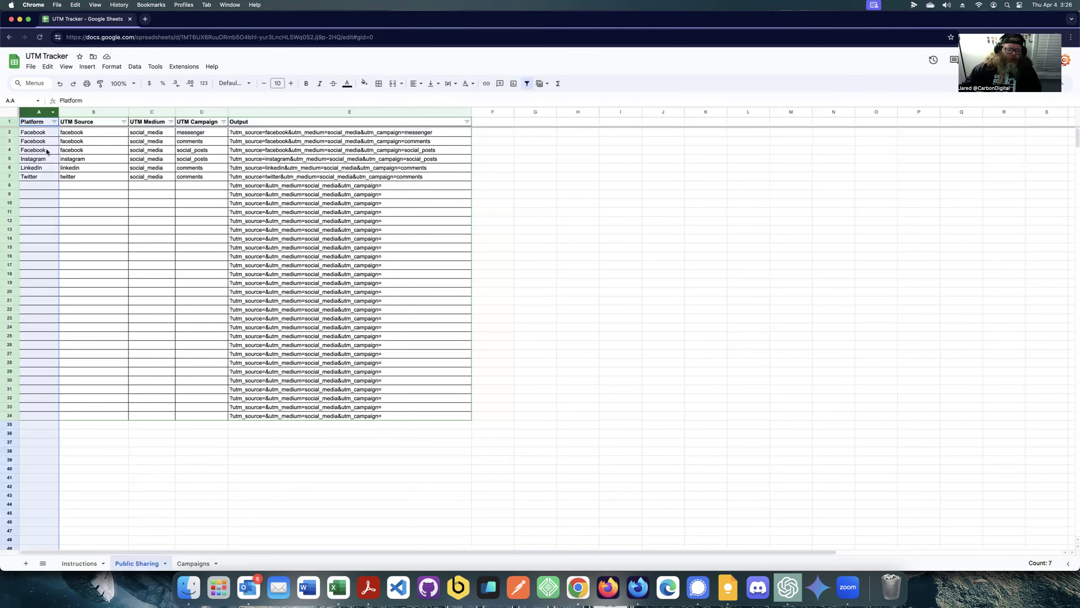
{"action": "left_click", "coordinate": [76, 192]}
{"action": "left_click_drag", "start_coordinate": [84, 133], "coordinate": [192, 178]}
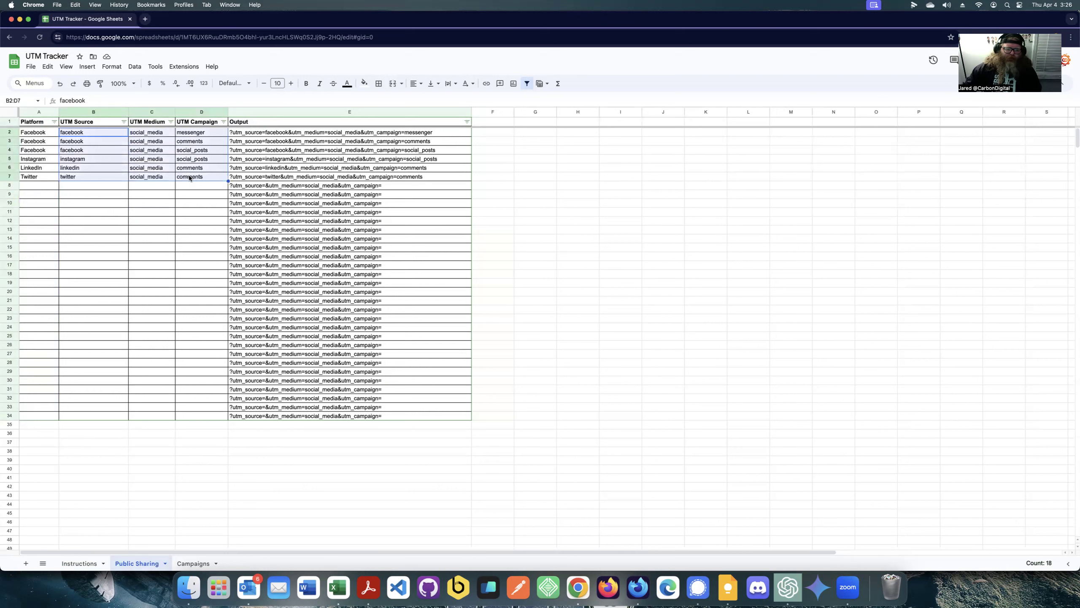
{"action": "left_click_drag", "start_coordinate": [444, 133], "coordinate": [446, 181]}
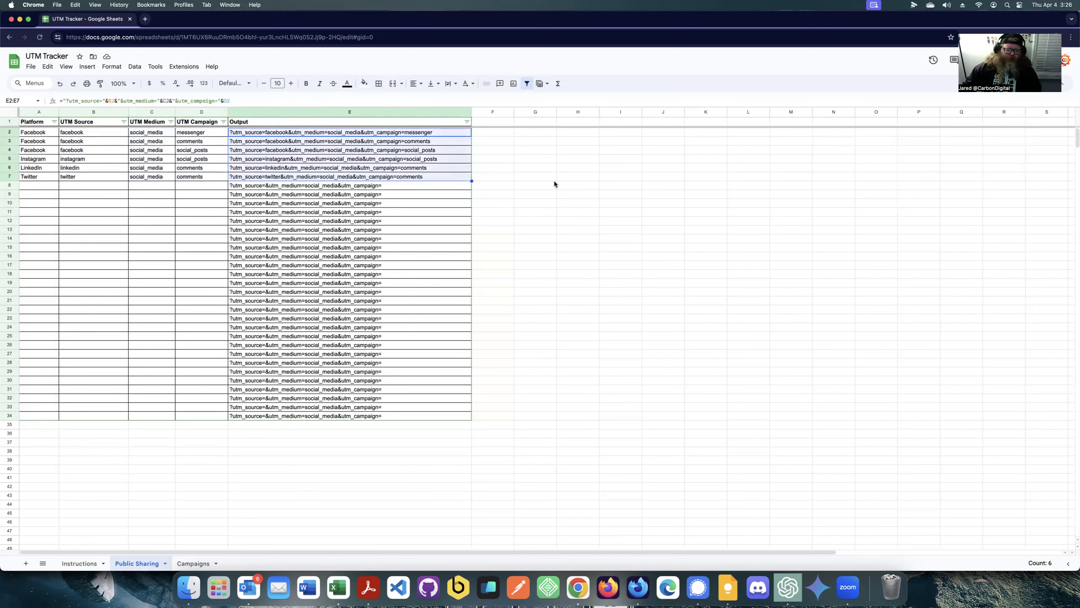
Fill row 13 with platform Reddit, UTM source reddit, UTM medium forum and UTM campaign comments.
{"action": "left_click", "coordinate": [41, 231]}
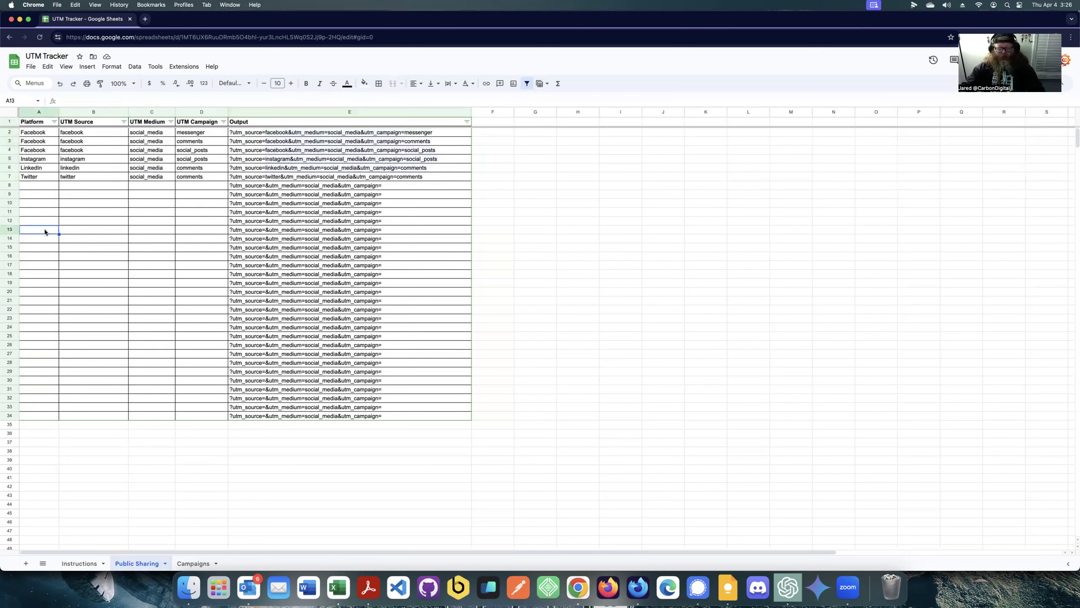
{"action": "type", "text": "Reddit"}
{"action": "key", "text": "Return"}
{"action": "key", "text": "Tab"}
{"action": "key", "text": "Up"}
{"action": "type", "text": "reddit"}
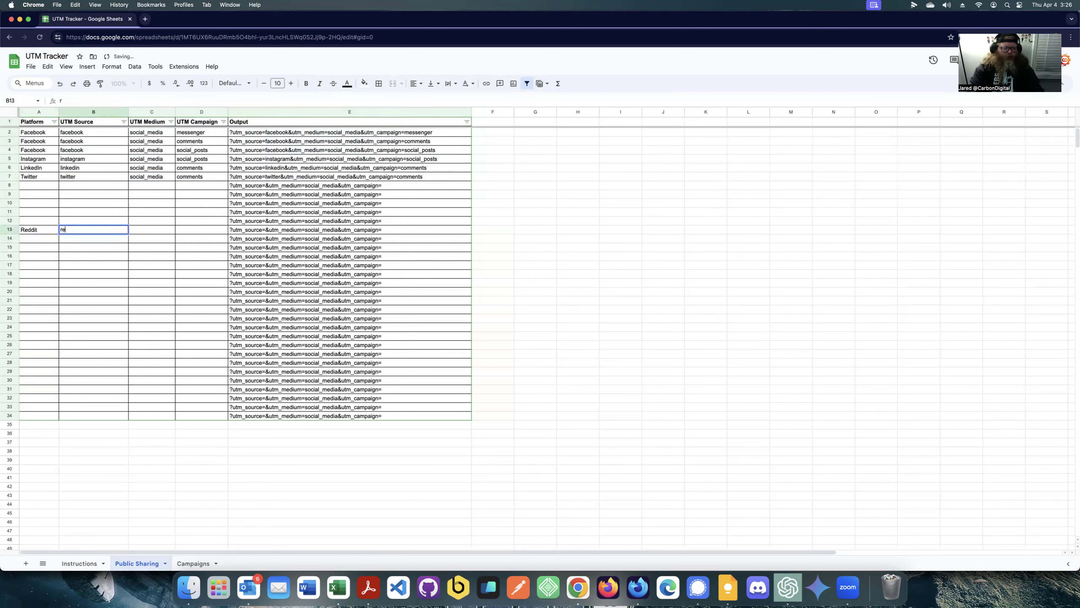
{"action": "key", "text": "Return"}
{"action": "key", "text": "Right"}
{"action": "key", "text": "Up"}
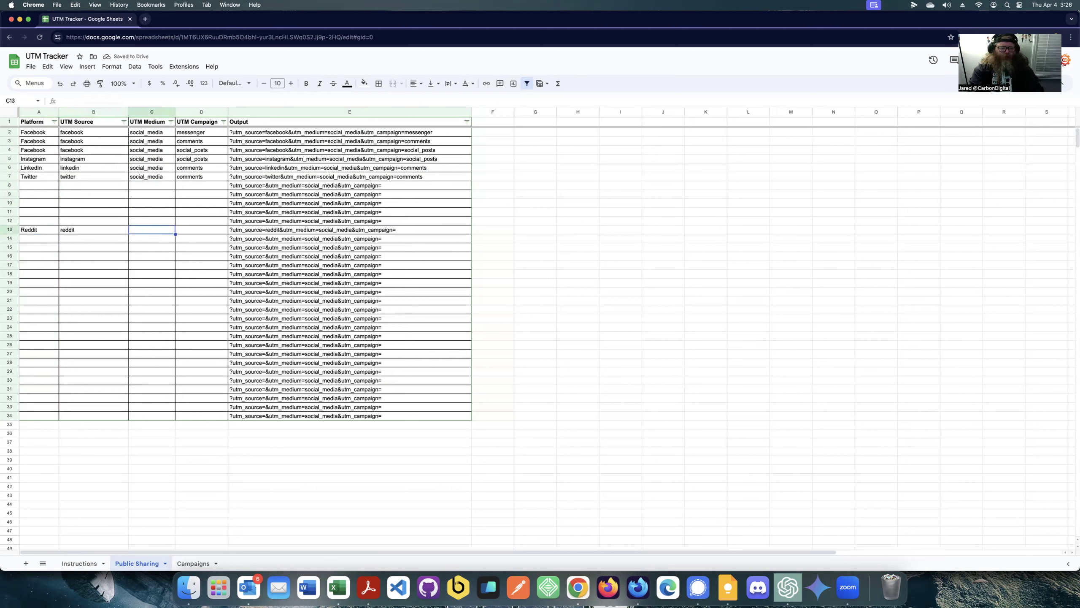
{"action": "type", "text": "forum"}
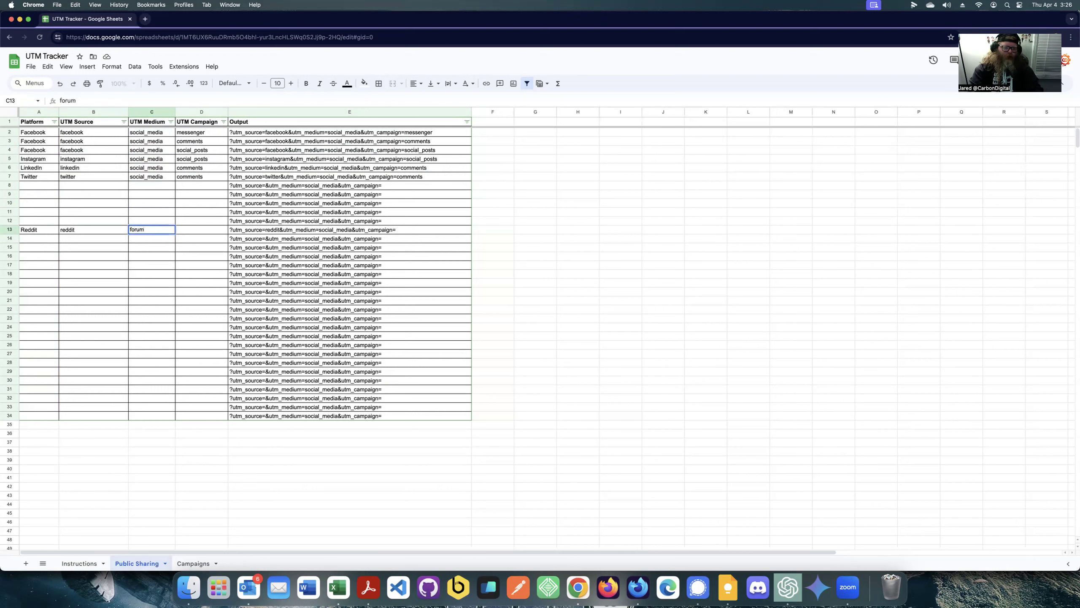
{"action": "key", "text": "Tab"}
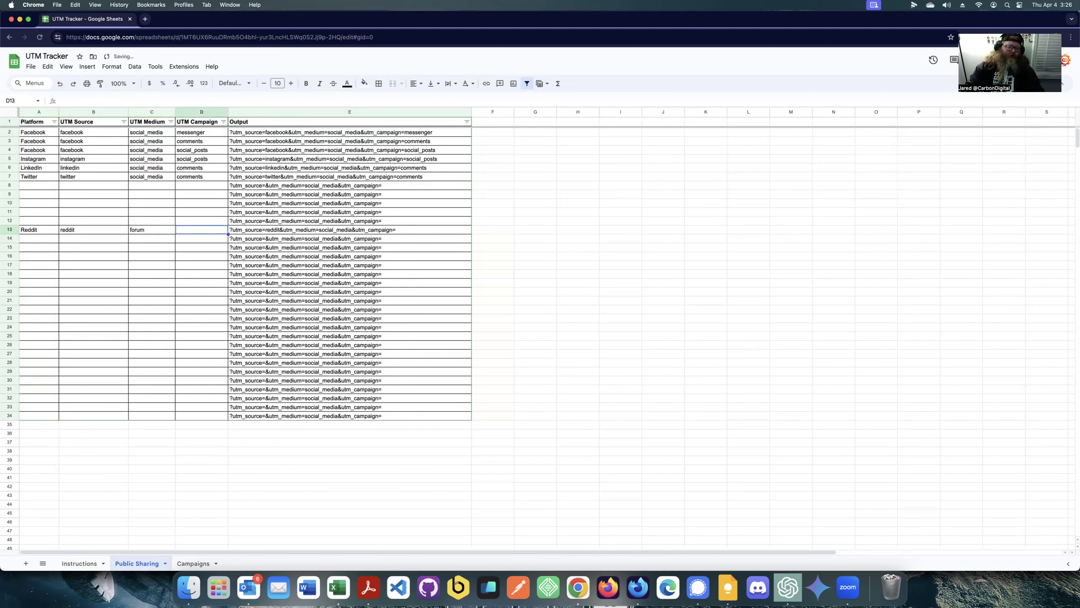
{"action": "type", "text": "comments"}
{"action": "key", "text": "Return"}
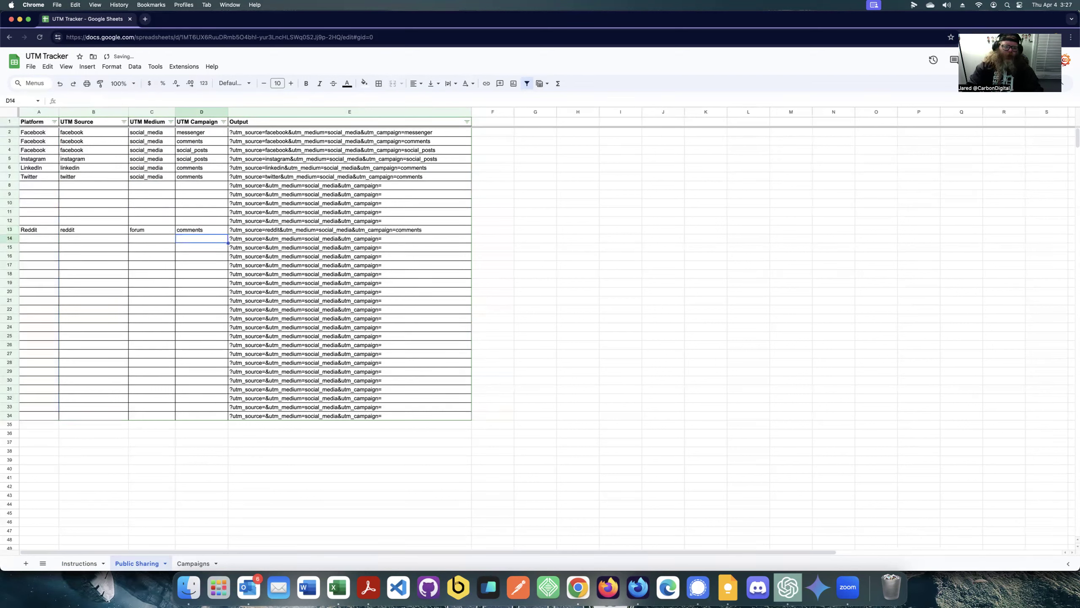
Clear the Reddit entry from cells A13:D13, leaving the output formula in place.
{"action": "left_click", "coordinate": [8, 229]}
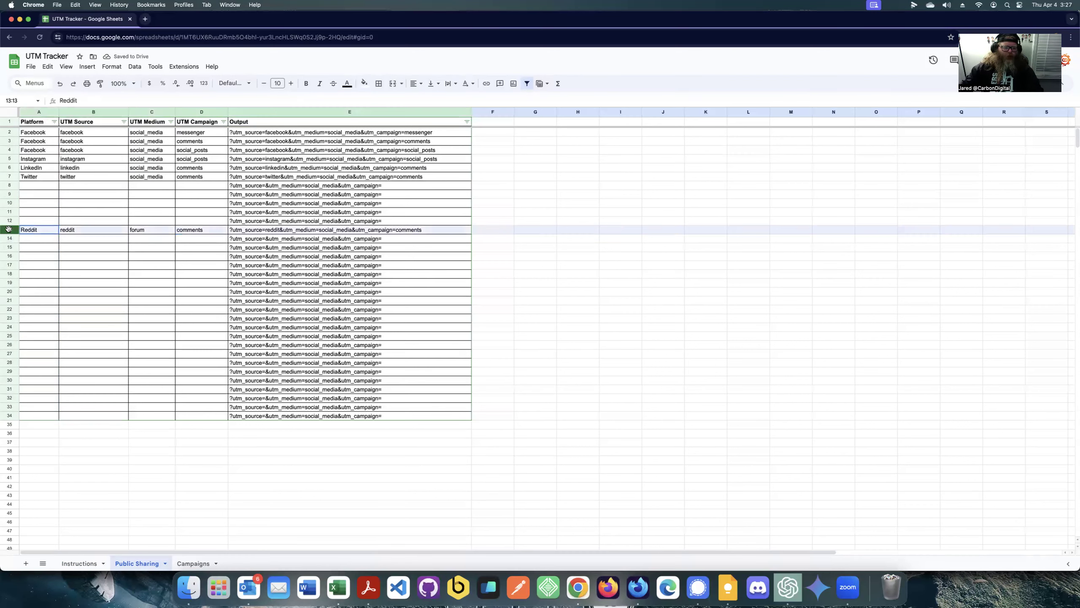
{"action": "left_click", "coordinate": [141, 264]}
{"action": "left_click_drag", "start_coordinate": [31, 231], "coordinate": [179, 230]}
{"action": "key", "text": "Delete"}
{"action": "key", "text": "Up"}
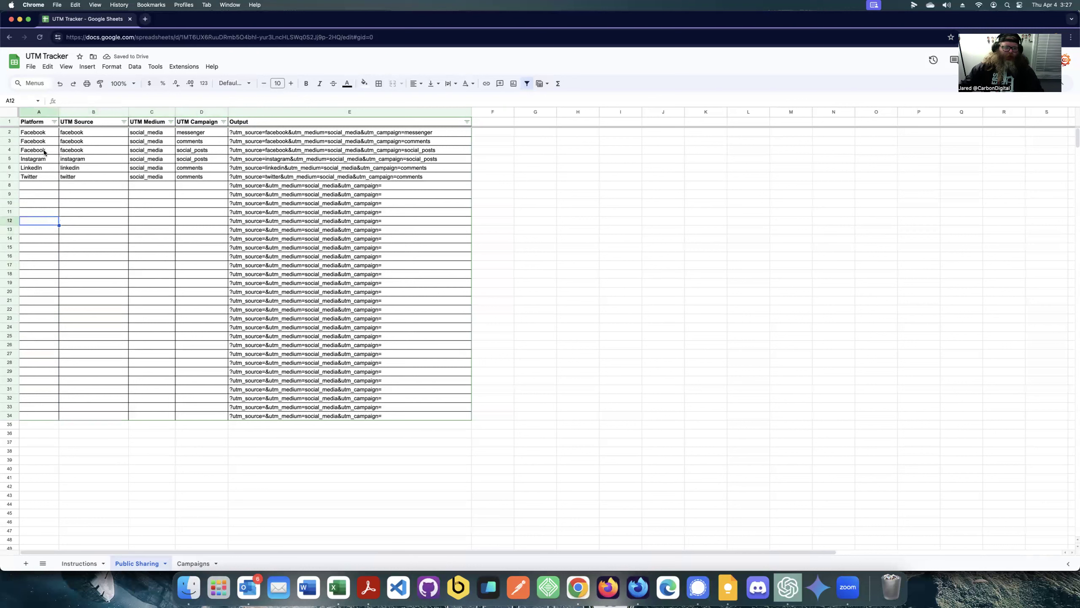
Apply all borders to cells A35:E41 below the existing Public Sharing table.
{"action": "left_click", "coordinate": [441, 416]}
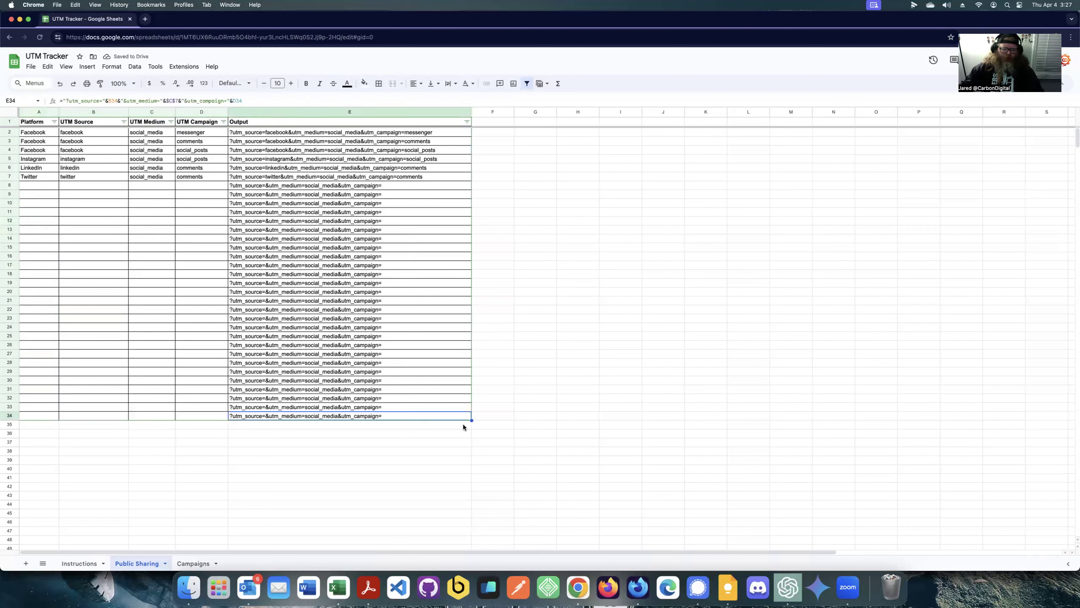
{"action": "left_click_drag", "start_coordinate": [35, 425], "coordinate": [355, 483]}
{"action": "left_click", "coordinate": [378, 83]}
{"action": "left_click", "coordinate": [383, 102]}
{"action": "left_click", "coordinate": [557, 274]}
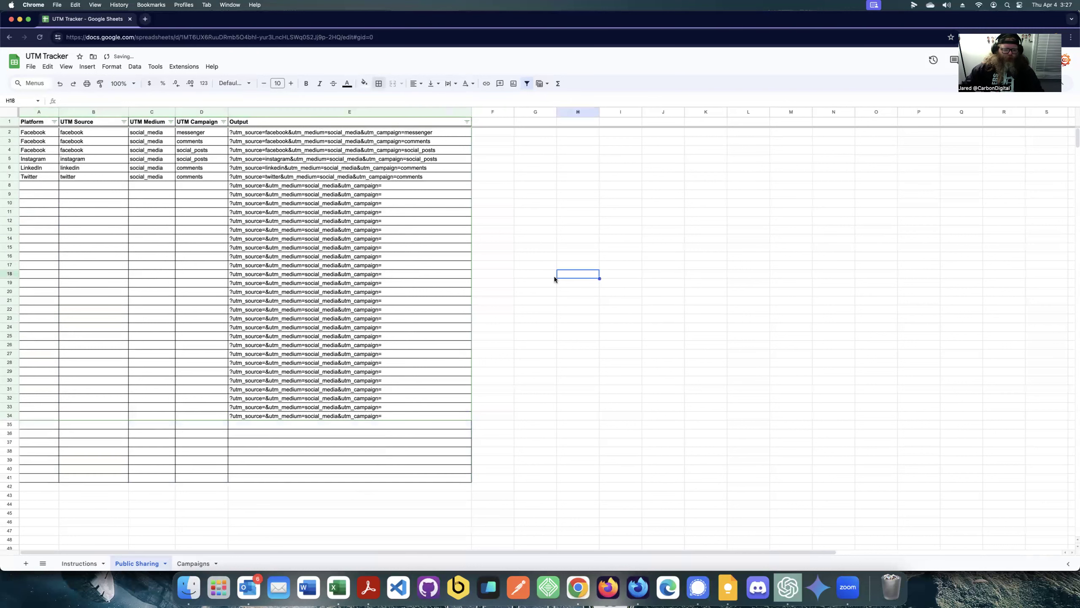
Fill the Output formula from E34 down through E41.
{"action": "left_click", "coordinate": [441, 415]}
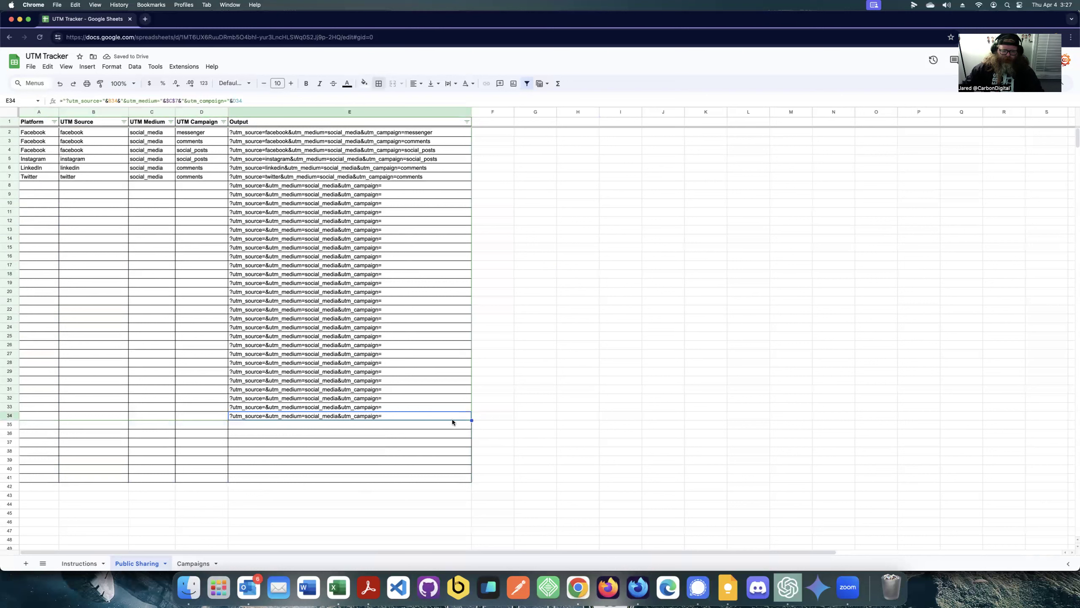
{"action": "left_click_drag", "start_coordinate": [471, 420], "coordinate": [471, 474]}
{"action": "left_click", "coordinate": [549, 431]}
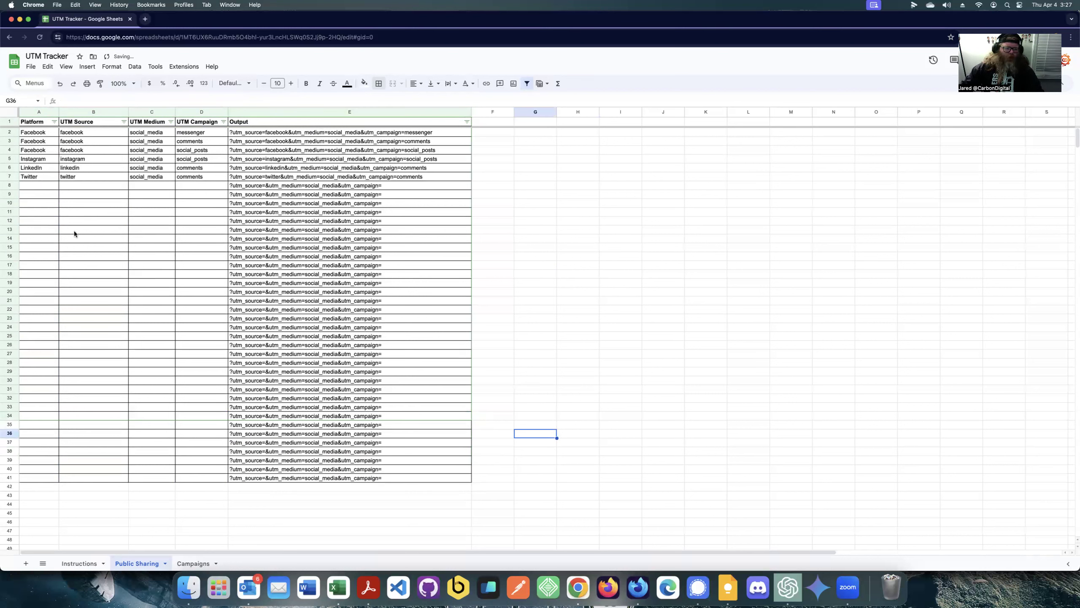
Review the Output column on the Public Sharing sheet, including the formula in E2.
{"action": "left_click", "coordinate": [57, 212]}
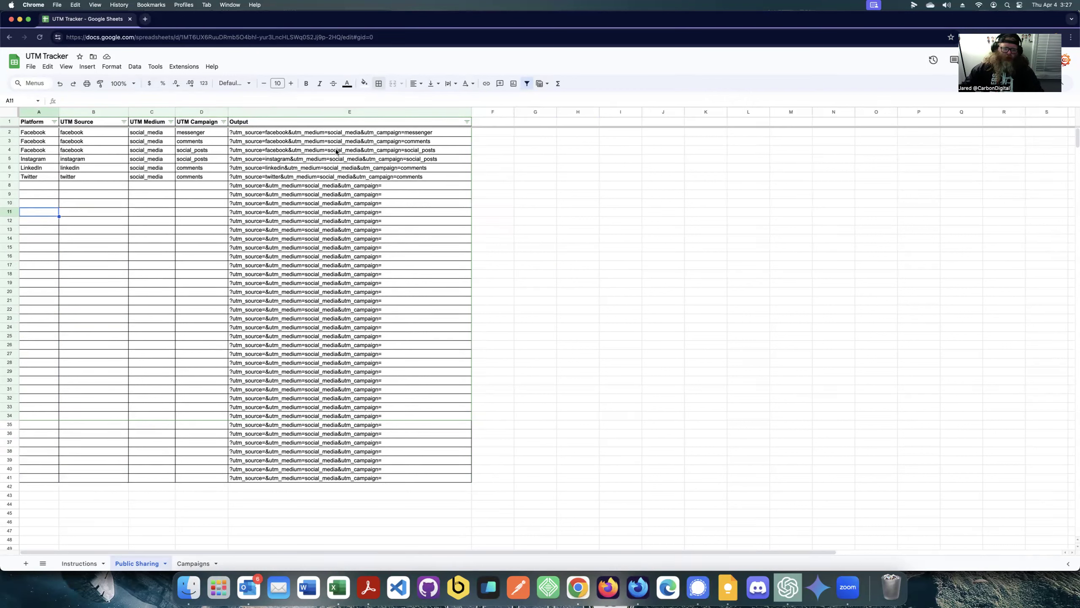
{"action": "left_click", "coordinate": [356, 112]}
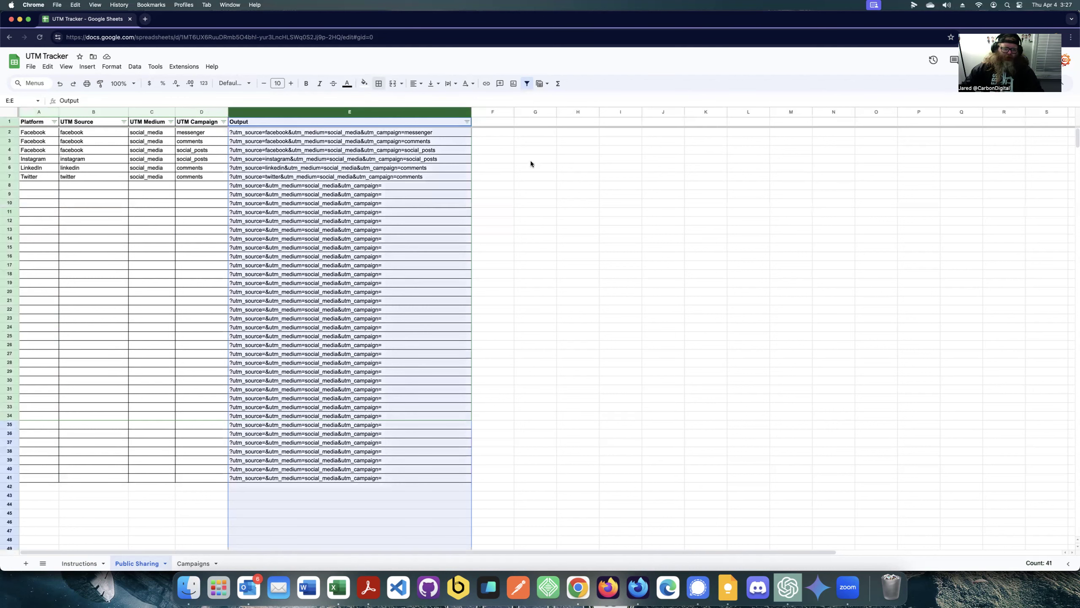
{"action": "left_click", "coordinate": [543, 170]}
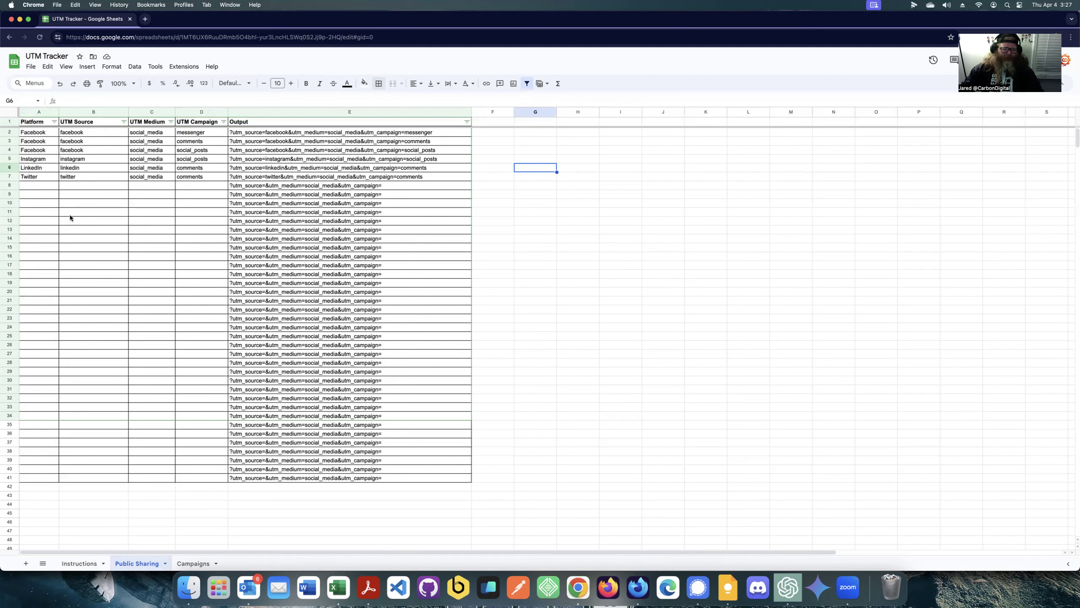
{"action": "left_click", "coordinate": [296, 133]}
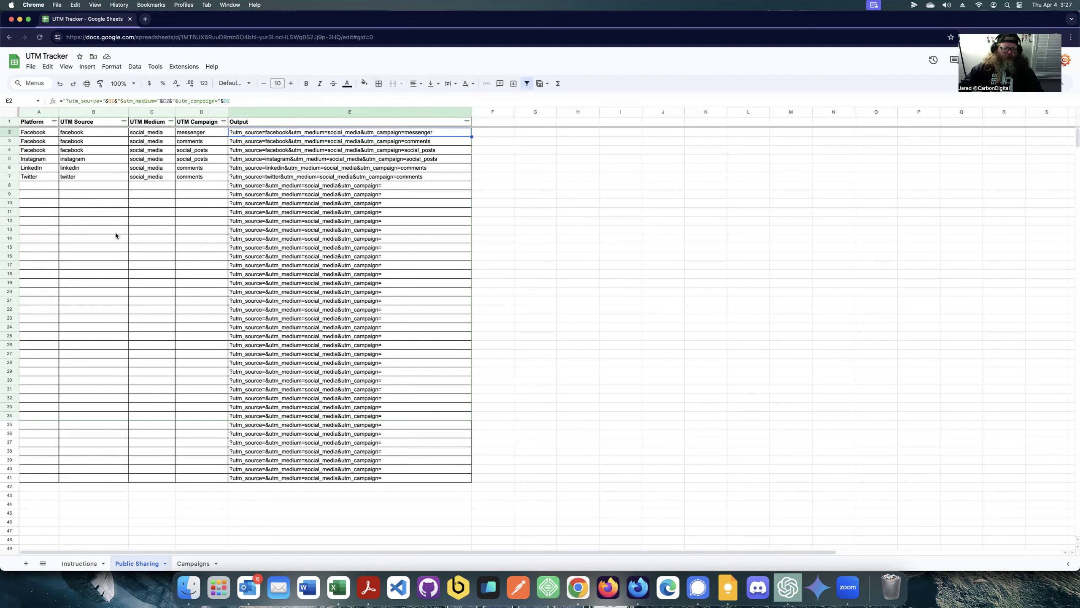
{"action": "key", "text": "Return"}
{"action": "key", "text": "Return"}
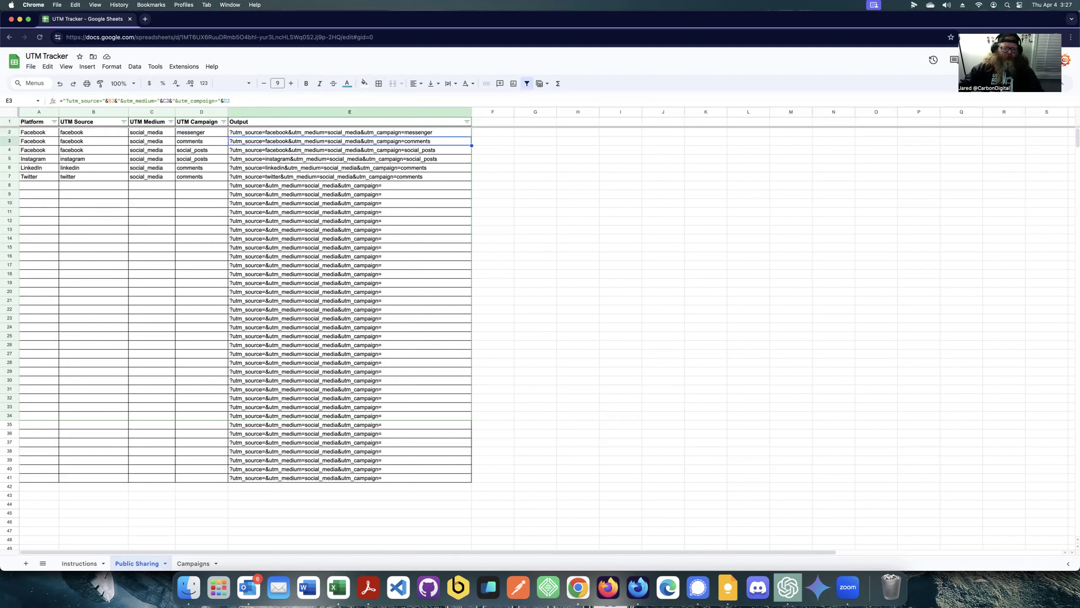
{"action": "left_click", "coordinate": [90, 212]}
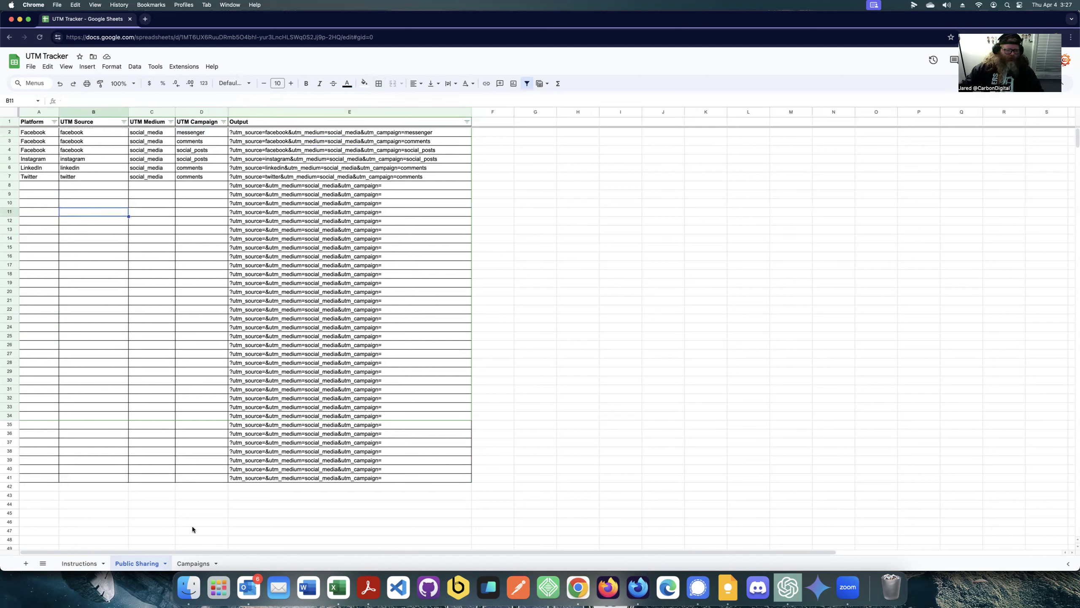
Open the Campaigns sheet and examine the UTM entries in C1:F7, the Simple email row and the Complex email rows.
{"action": "left_click", "coordinate": [195, 564]}
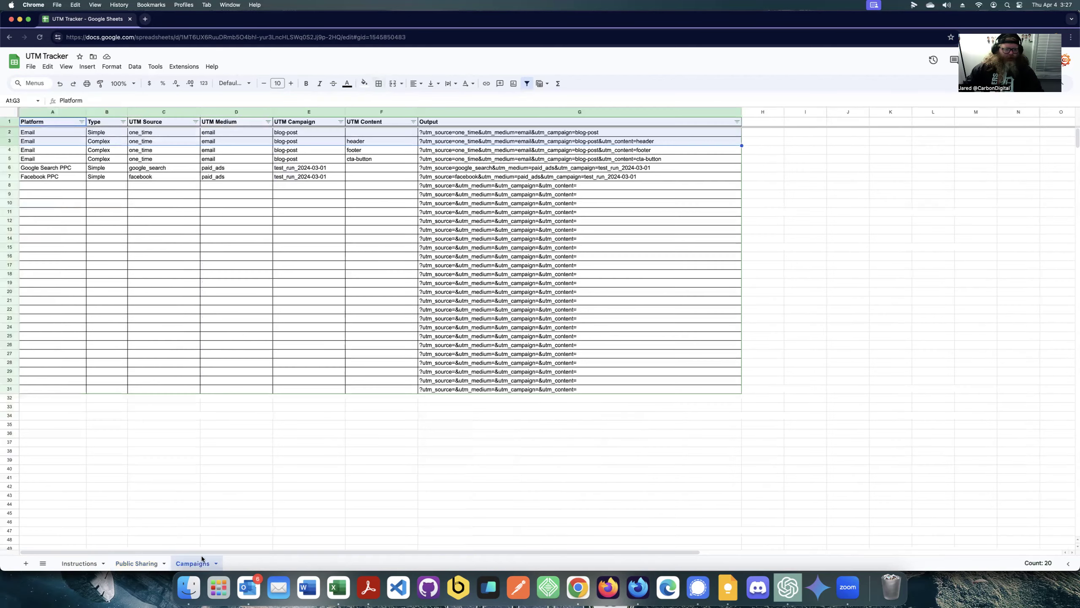
{"action": "left_click", "coordinate": [251, 292]}
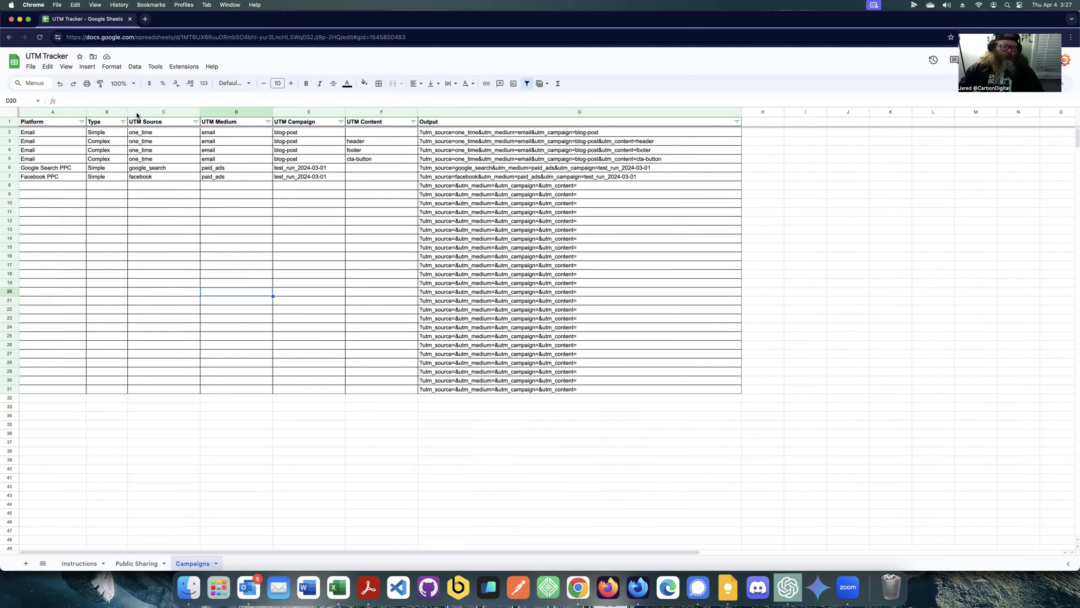
{"action": "left_click_drag", "start_coordinate": [151, 124], "coordinate": [358, 174]}
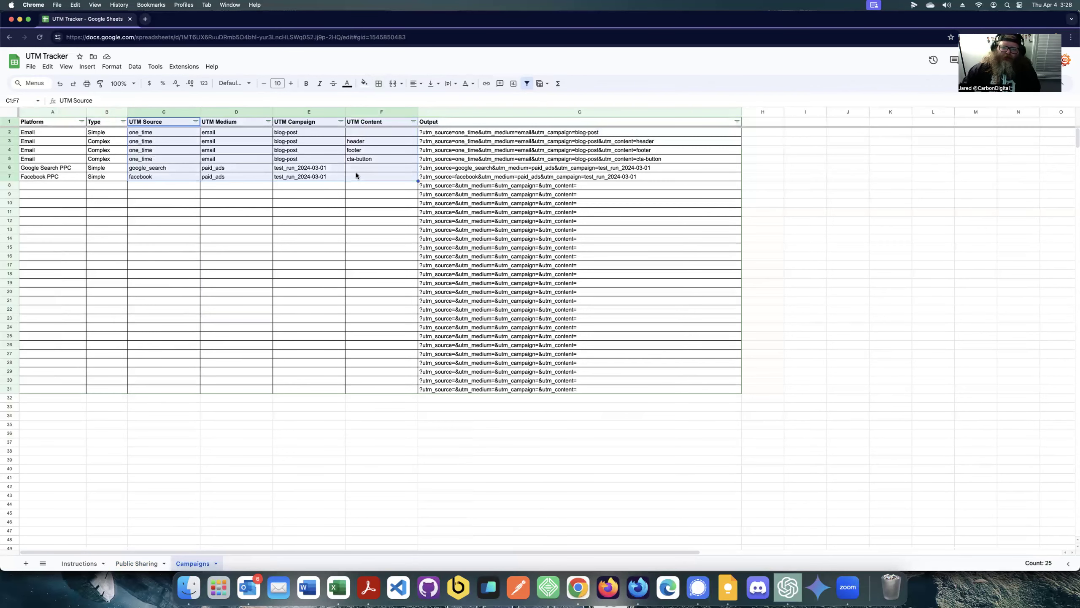
{"action": "left_click", "coordinate": [334, 193]}
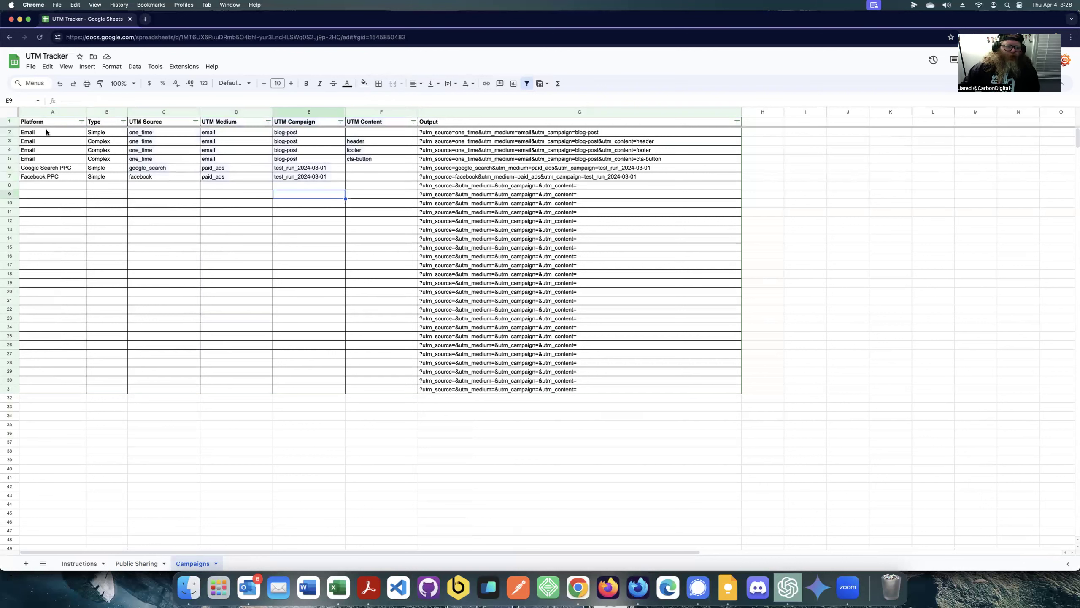
{"action": "left_click", "coordinate": [7, 131]}
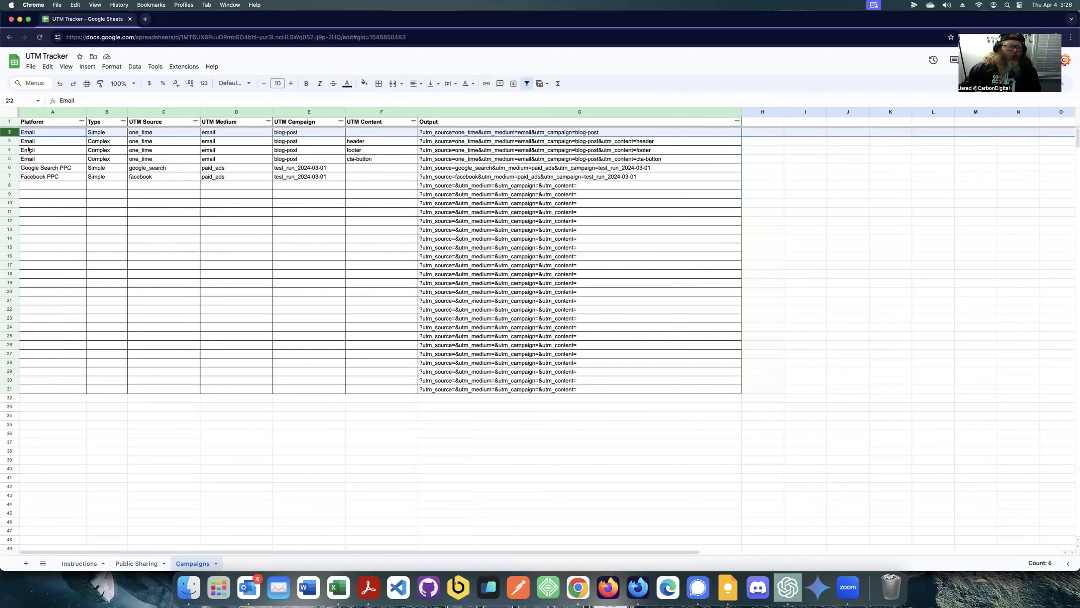
{"action": "left_click", "coordinate": [8, 141]}
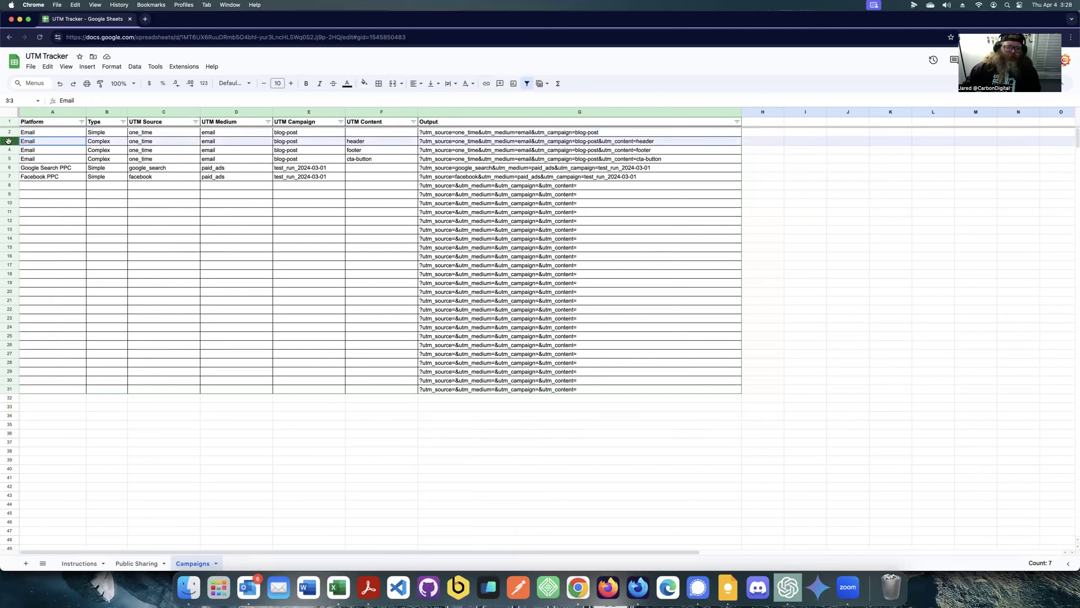
{"action": "left_click_drag", "start_coordinate": [7, 145], "coordinate": [7, 157]}
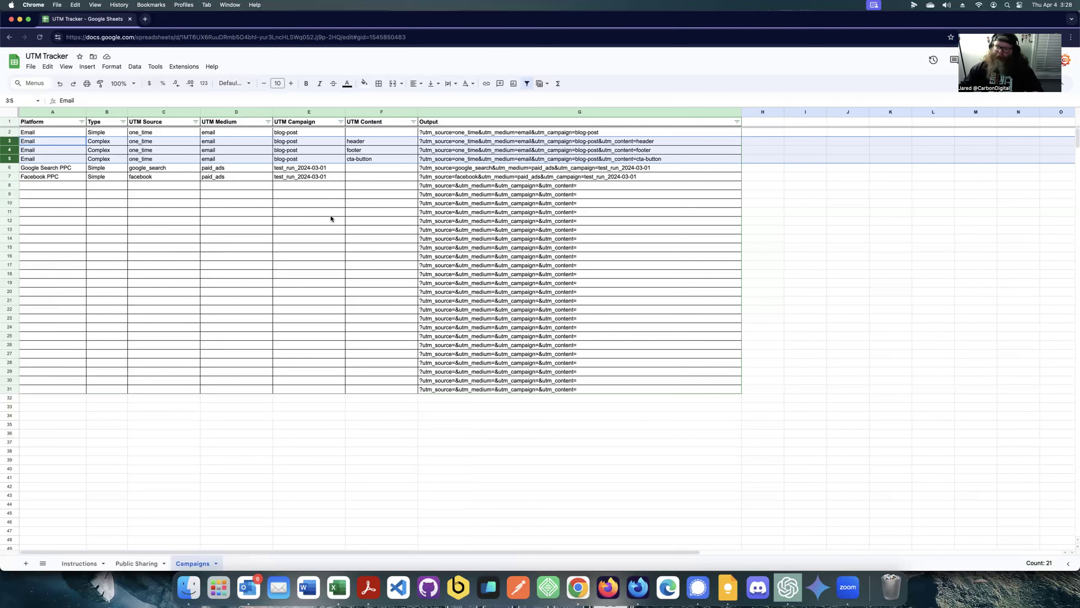
Examine the UTM Content entries in F3:F5, their outputs in G3:G5, the formula in G2, and columns B through F.
{"action": "left_click", "coordinate": [279, 214]}
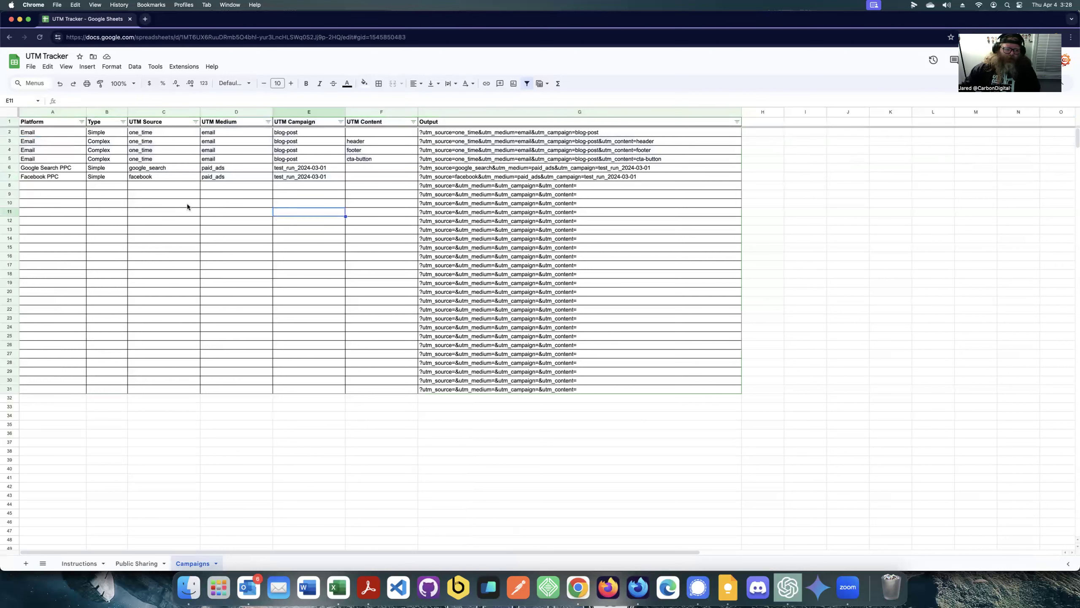
{"action": "left_click", "coordinate": [83, 194]}
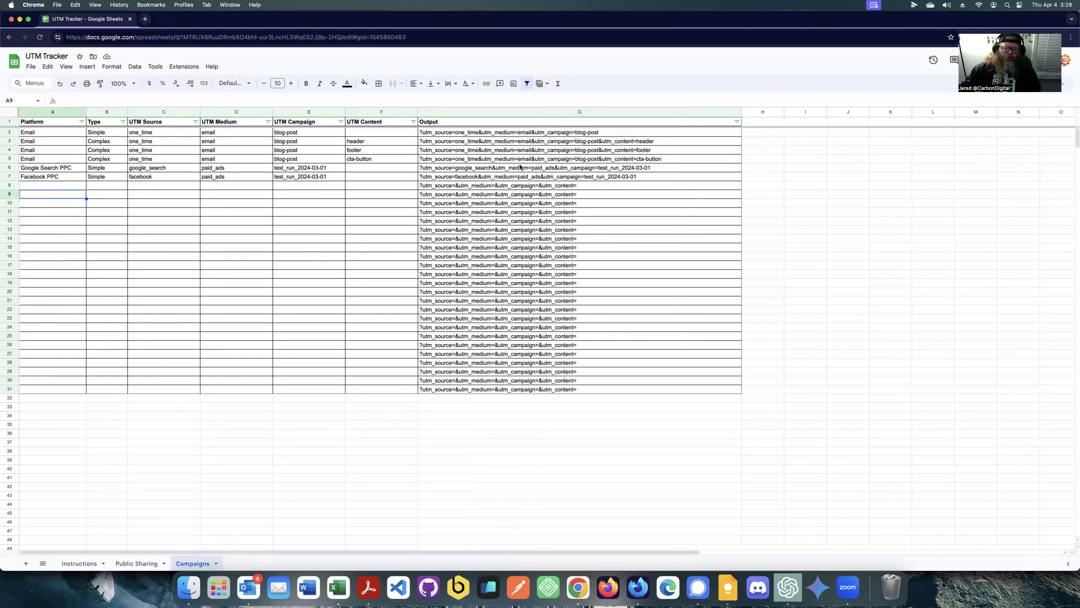
{"action": "left_click", "coordinate": [388, 111]}
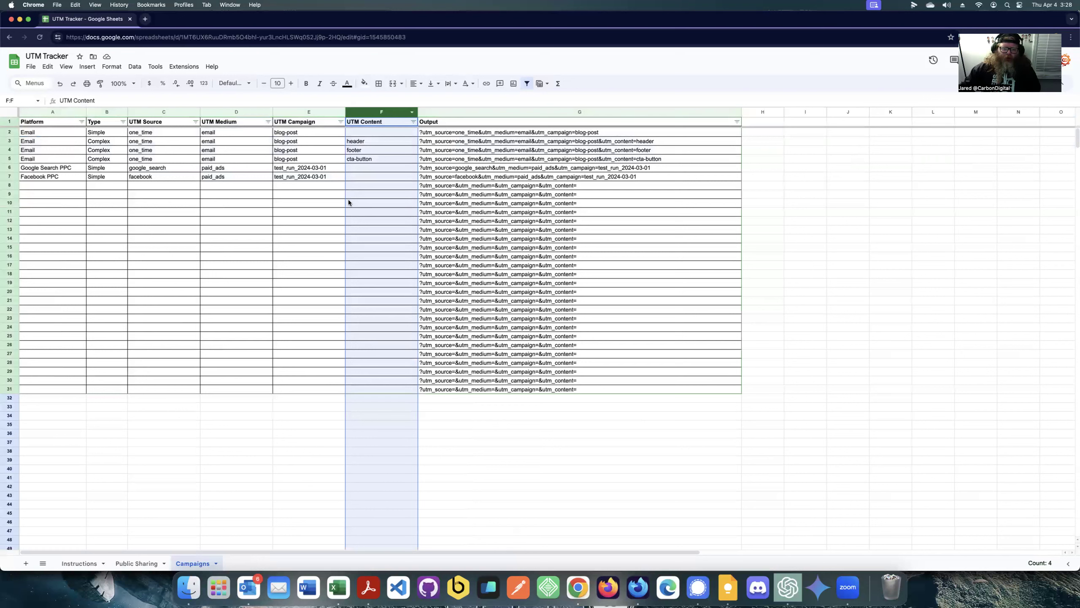
{"action": "left_click", "coordinate": [380, 155]}
{"action": "left_click_drag", "start_coordinate": [376, 139], "coordinate": [377, 157]}
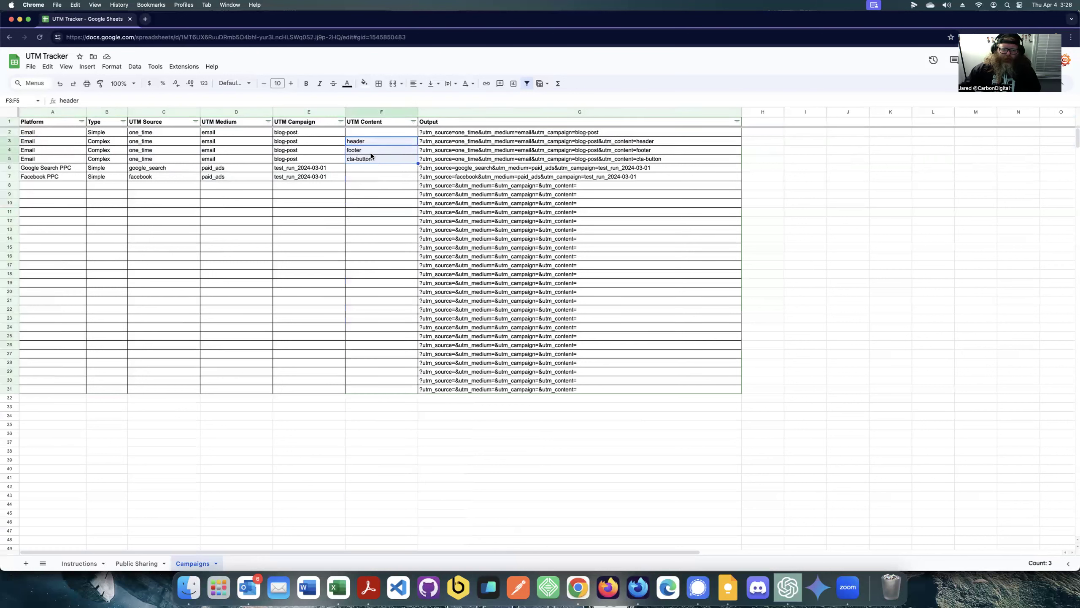
{"action": "left_click_drag", "start_coordinate": [667, 141], "coordinate": [672, 164]}
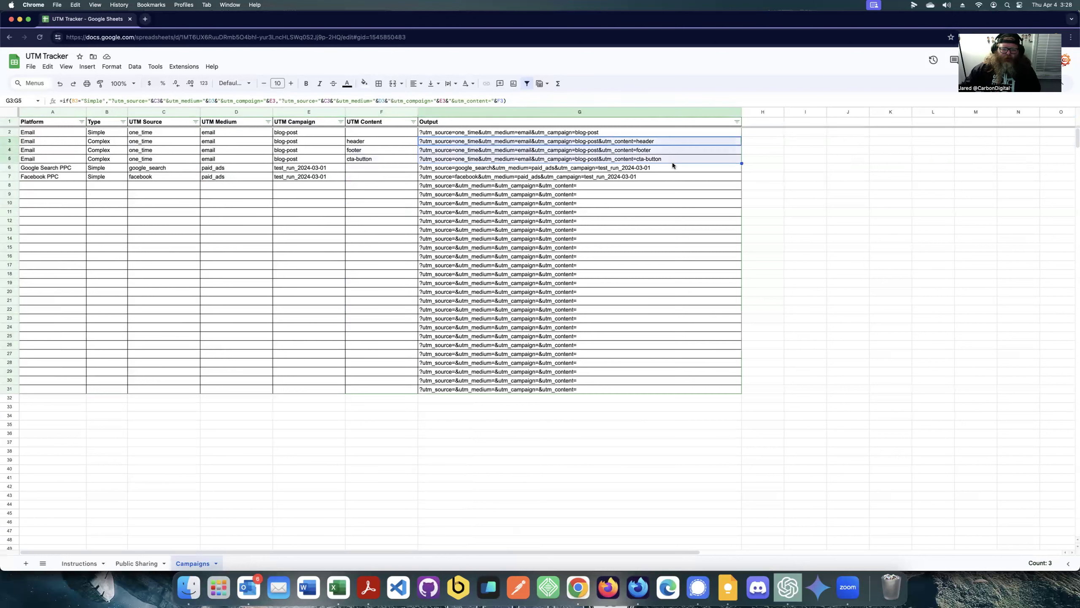
{"action": "left_click", "coordinate": [392, 211]}
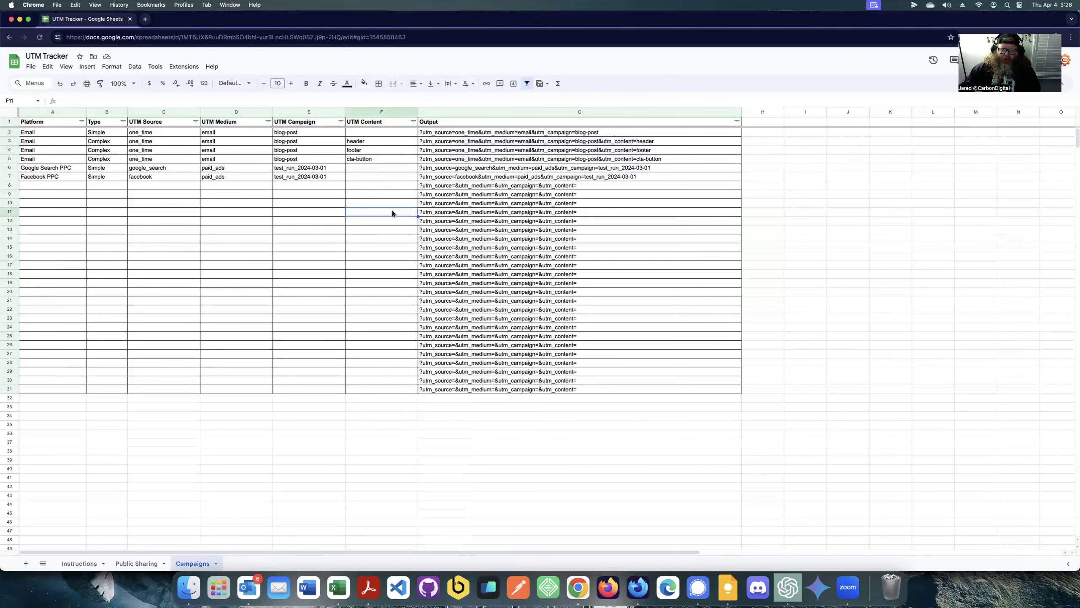
{"action": "left_click", "coordinate": [463, 133]}
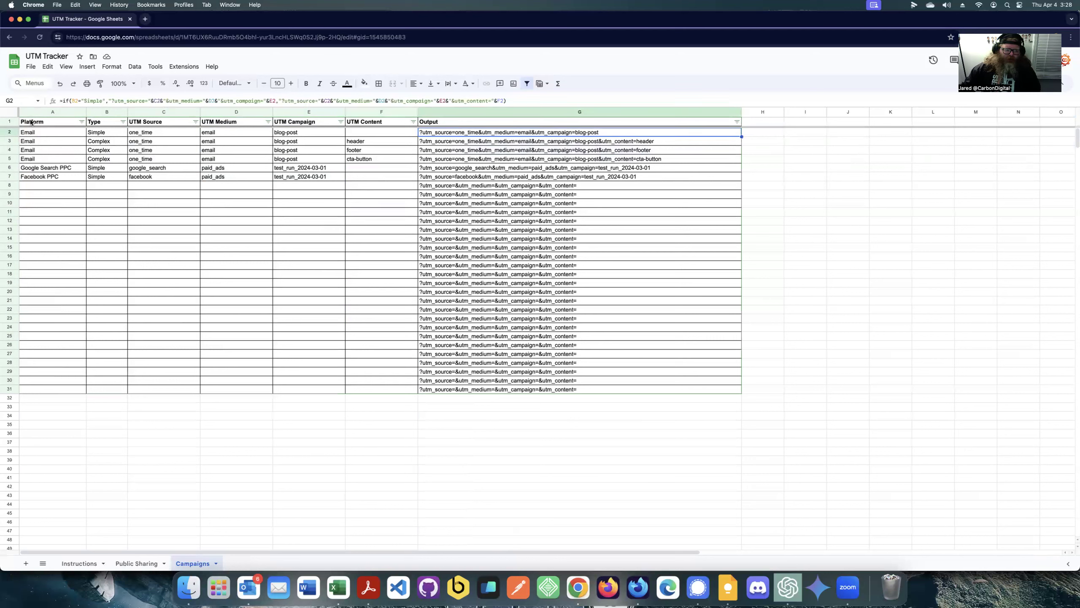
{"action": "left_click", "coordinate": [103, 111]}
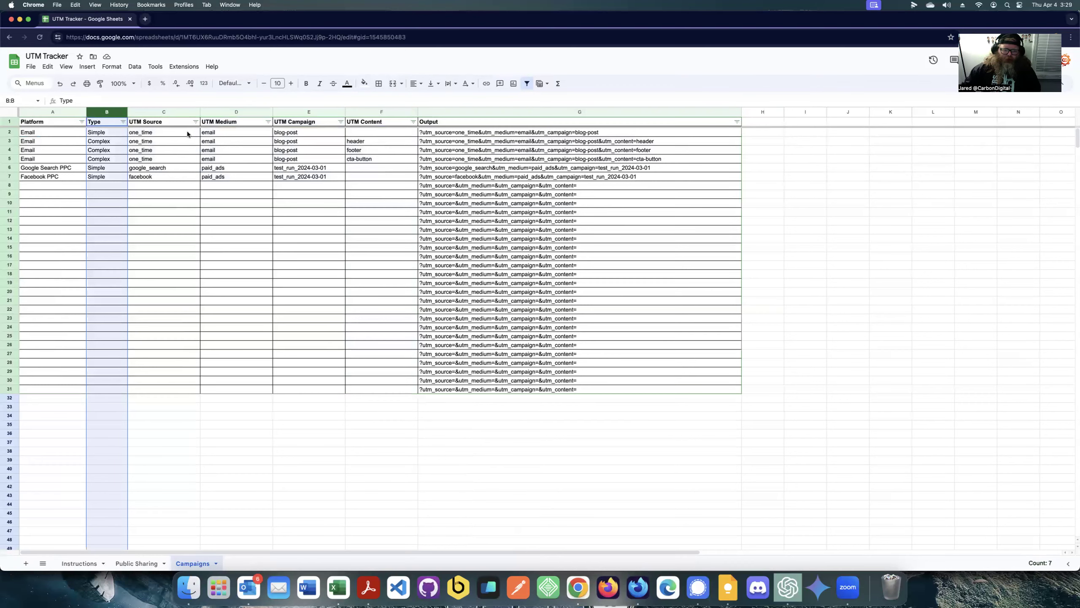
{"action": "left_click_drag", "start_coordinate": [309, 112], "coordinate": [179, 144]}
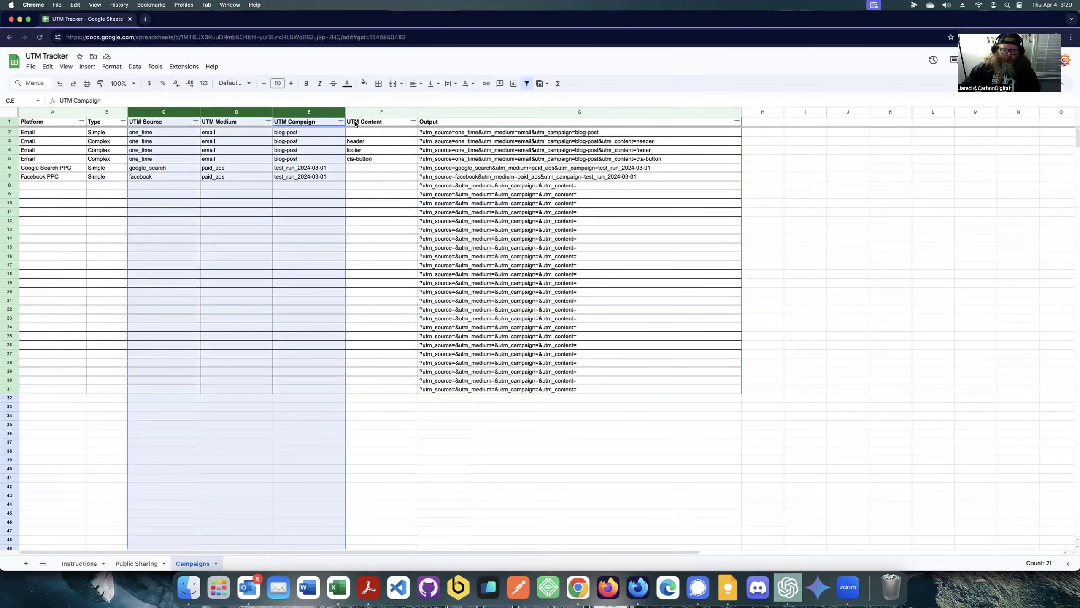
{"action": "left_click", "coordinate": [369, 111]}
{"action": "left_click", "coordinate": [184, 231]}
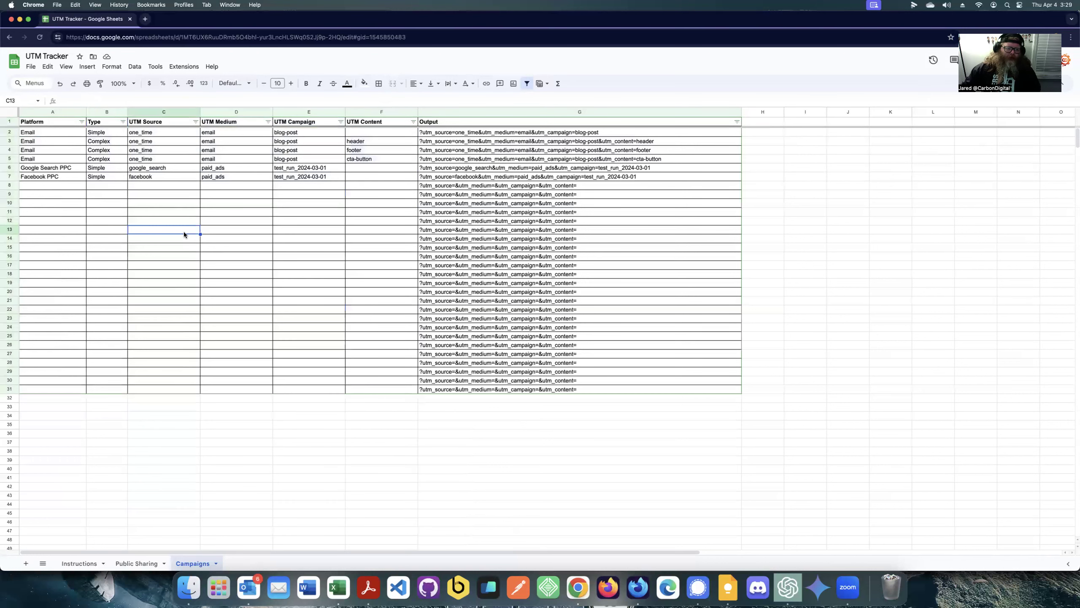
Enter awesome-place as the UTM Content of the Simple email row in F2 and check its output in G2.
{"action": "left_click", "coordinate": [105, 134]}
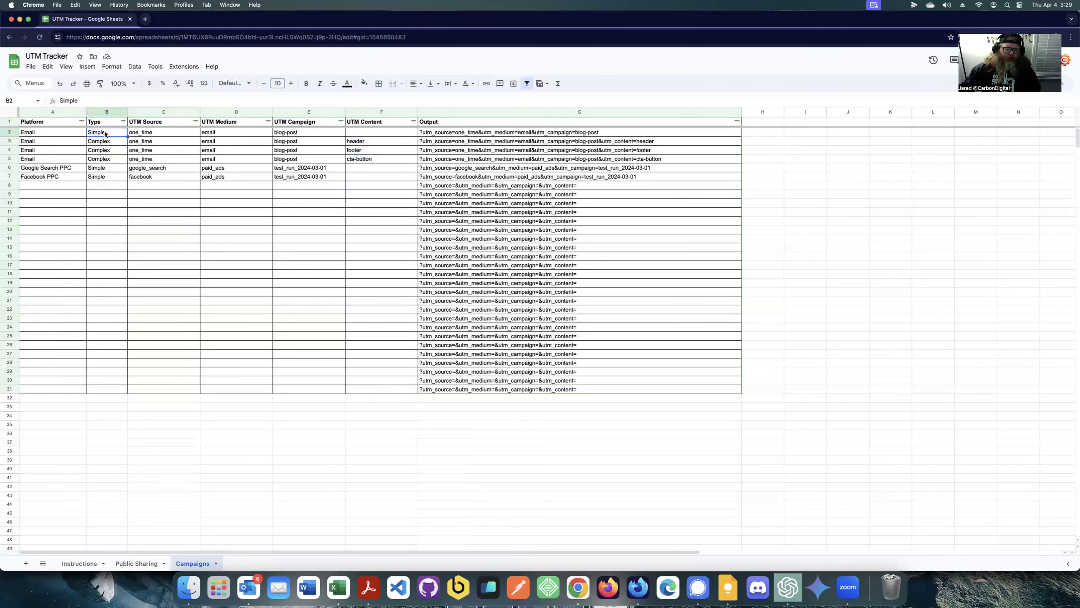
{"action": "left_click", "coordinate": [360, 132]}
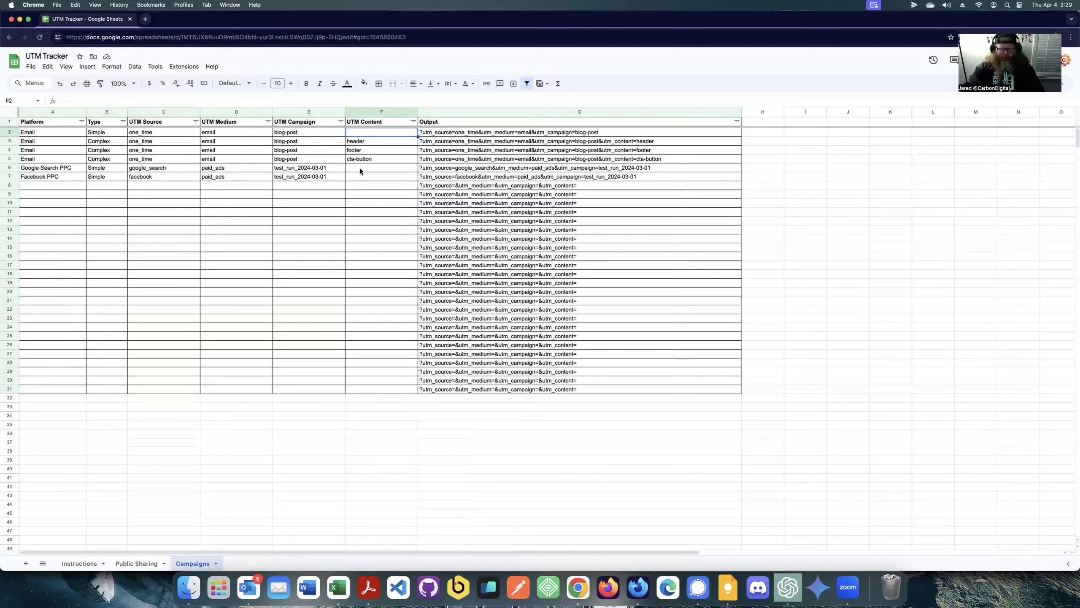
{"action": "type", "text": "awesome"}
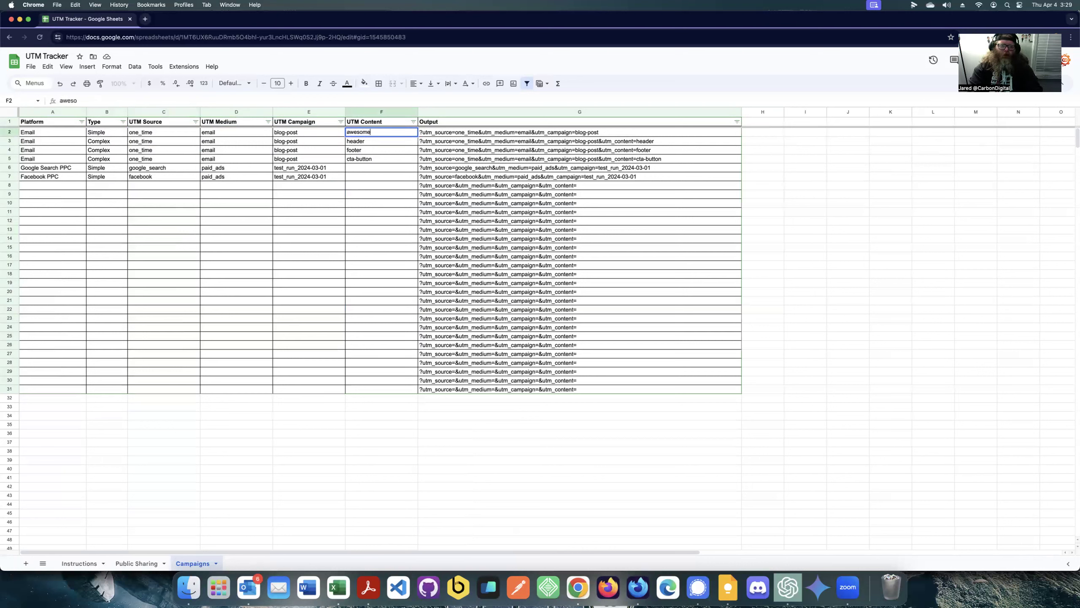
{"action": "type", "text": "-place"}
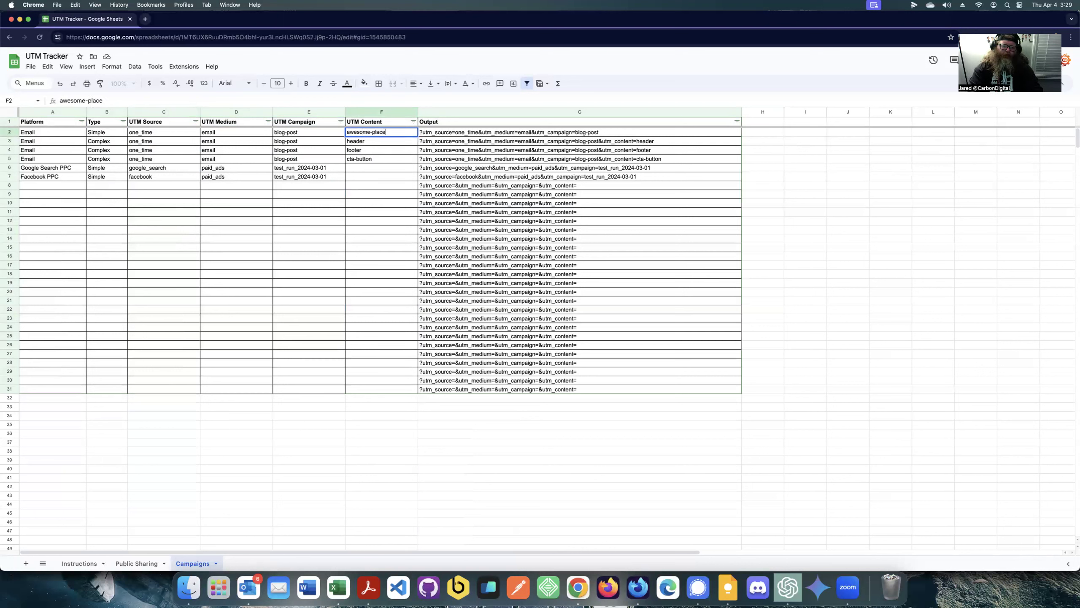
{"action": "key", "text": "Return"}
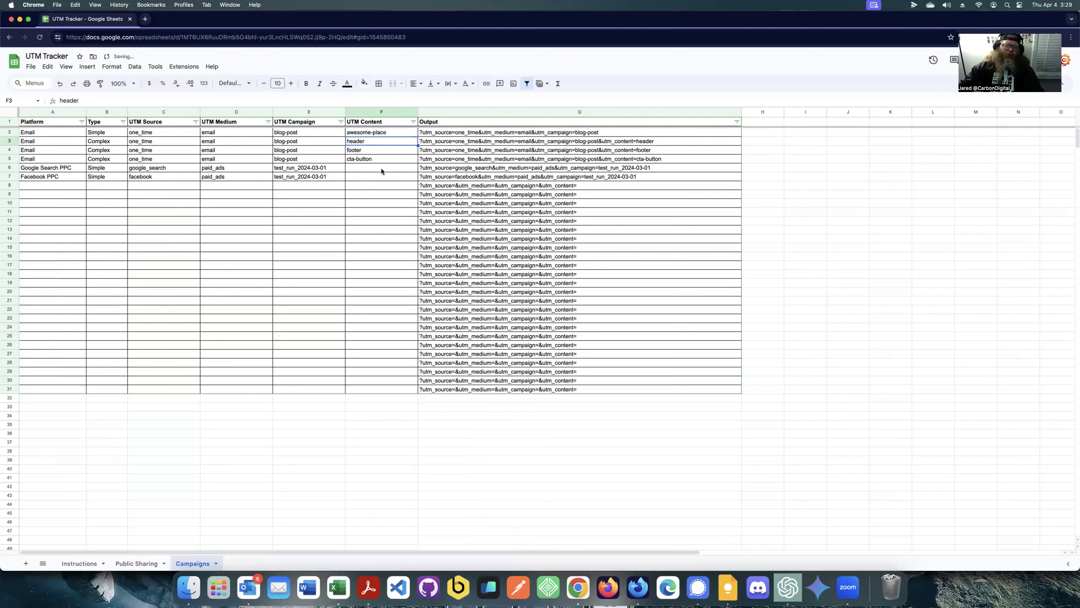
{"action": "left_click", "coordinate": [610, 132]}
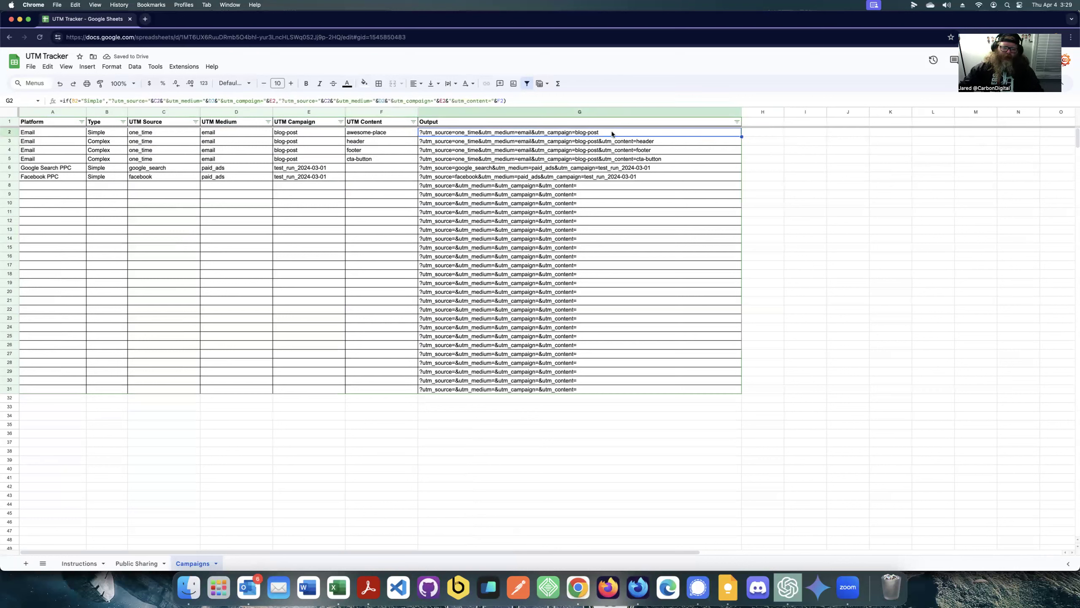
Try Complex as the Type in B2 to test the Output formula, and undo the change.
{"action": "left_click", "coordinate": [105, 133]}
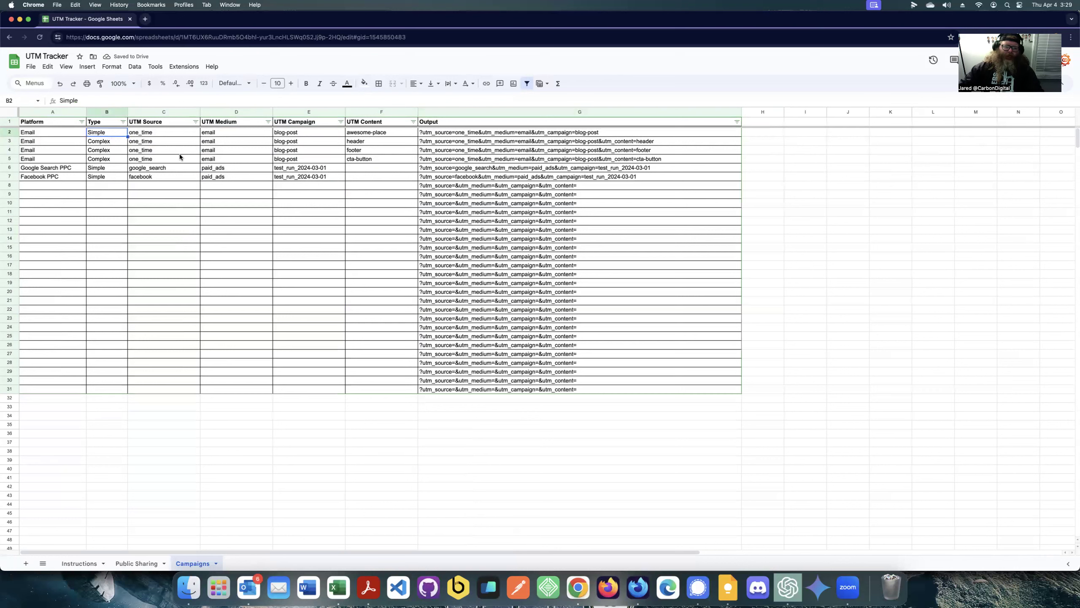
{"action": "key", "text": "Delete"}
{"action": "type", "text": "Complex"}
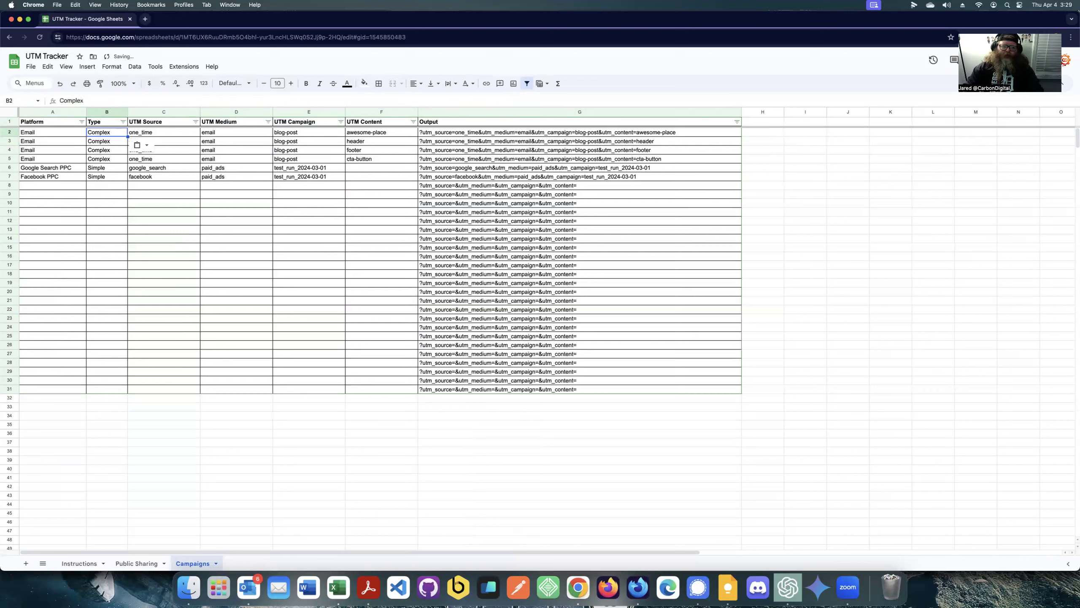
{"action": "key", "text": "super+z"}
{"action": "key", "text": "super+z"}
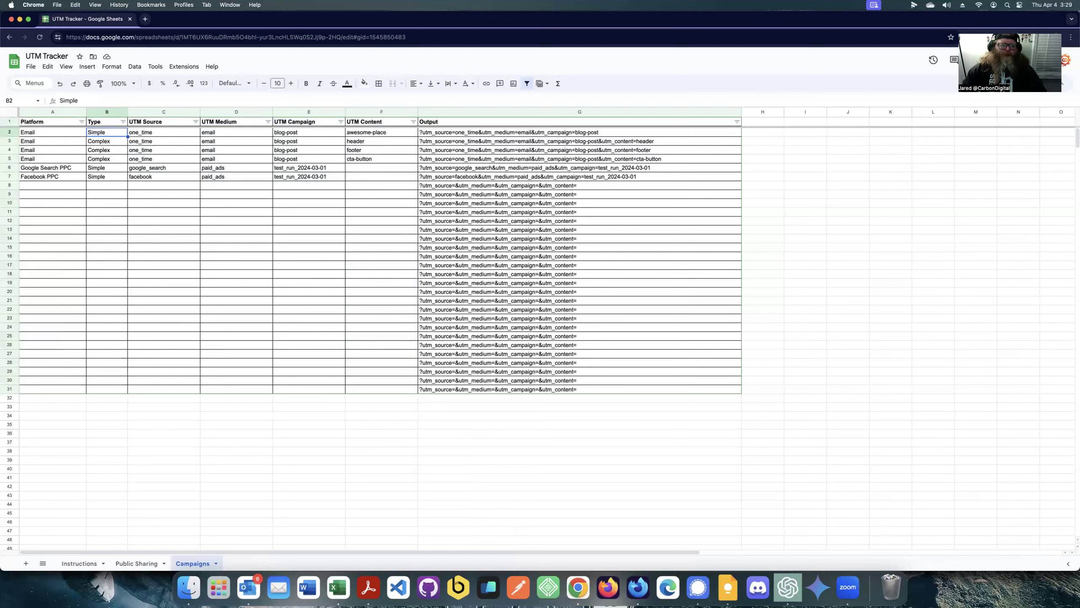
Clear the Type values in B3:B5 to test the Output formula, and undo the deletion.
{"action": "left_click", "coordinate": [107, 142]}
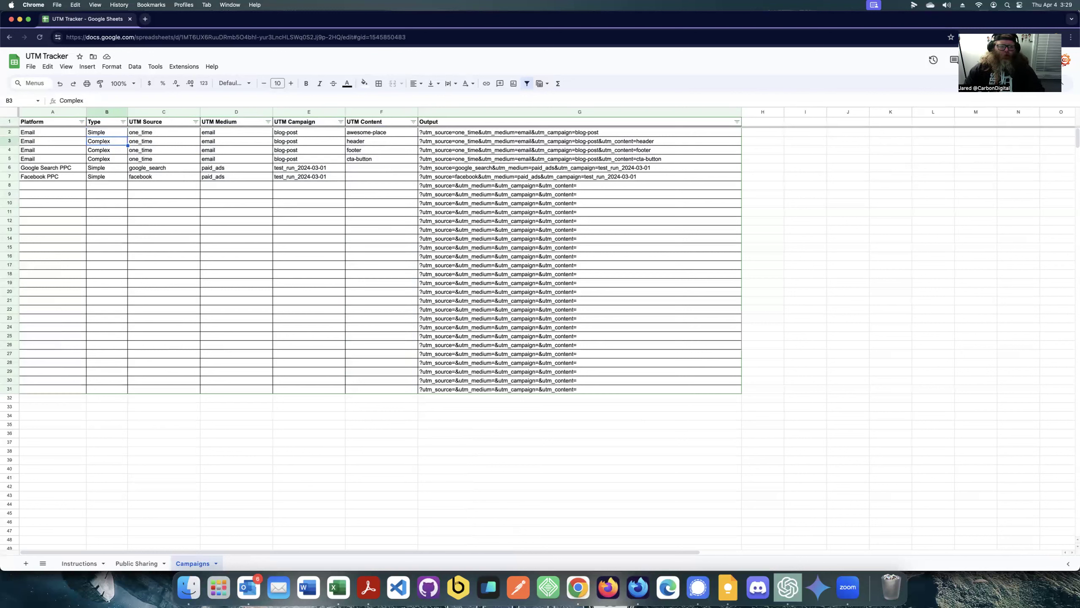
{"action": "key", "text": "shift+Down"}
{"action": "key", "text": "shift+Down"}
{"action": "key", "text": "Up"}
{"action": "key", "text": "Down"}
{"action": "key", "text": "Down"}
{"action": "key", "text": "Up"}
{"action": "key", "text": "Up"}
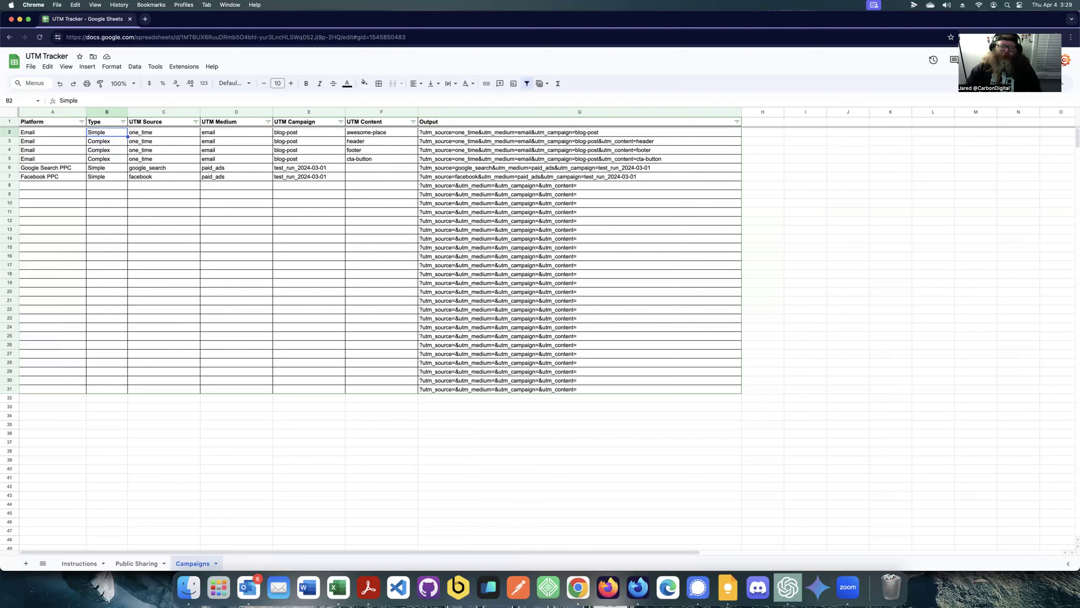
{"action": "key", "text": "Down"}
{"action": "key", "text": "shift+Down"}
{"action": "key", "text": "shift+Down"}
{"action": "key", "text": "Delete"}
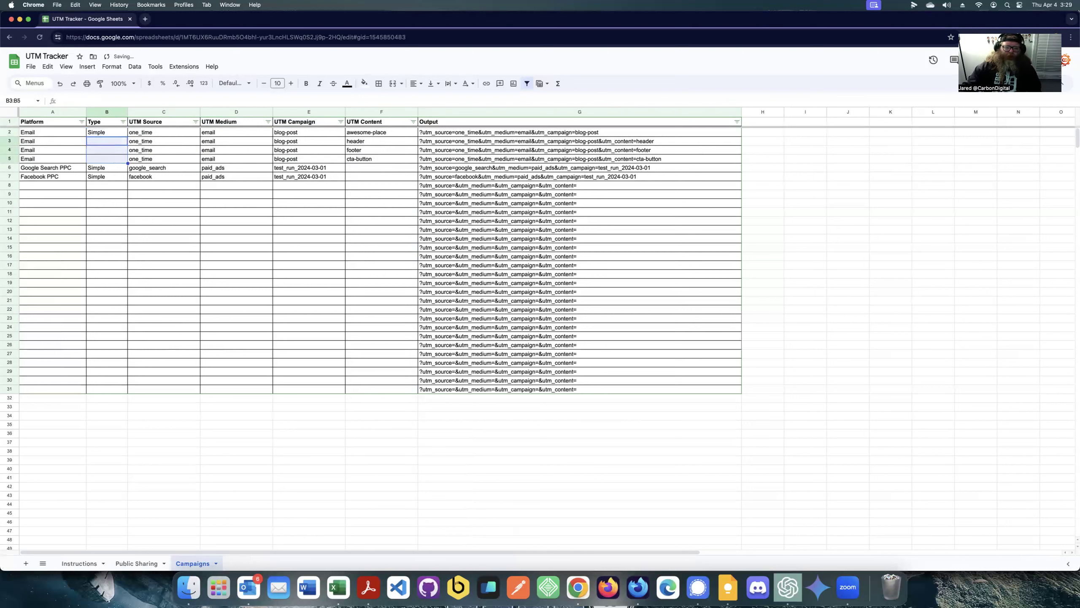
{"action": "left_click", "coordinate": [114, 195]}
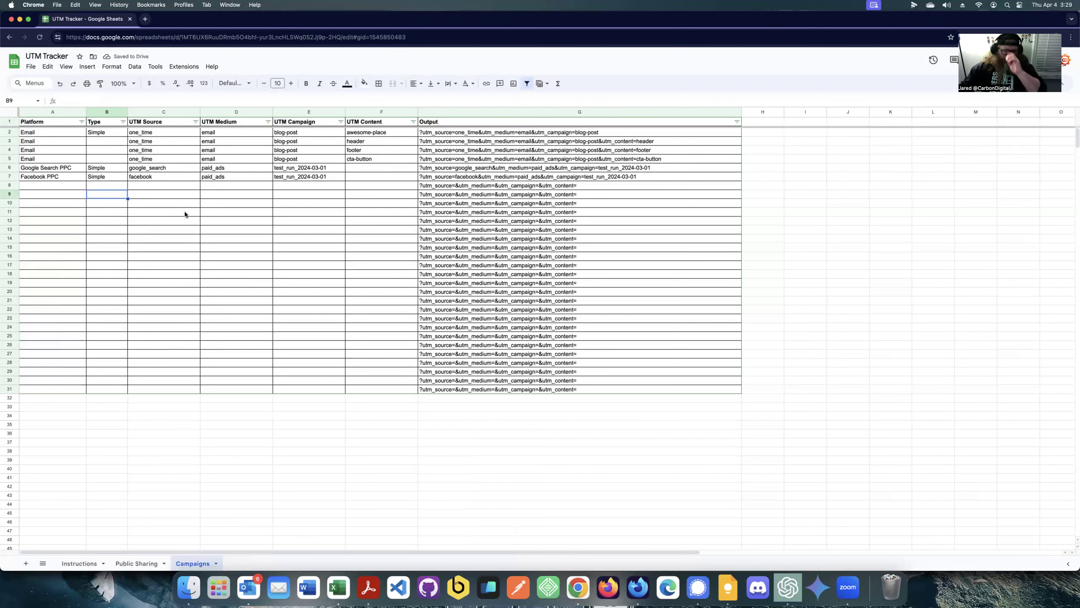
{"action": "key", "text": "super+z"}
{"action": "left_click", "coordinate": [169, 210]}
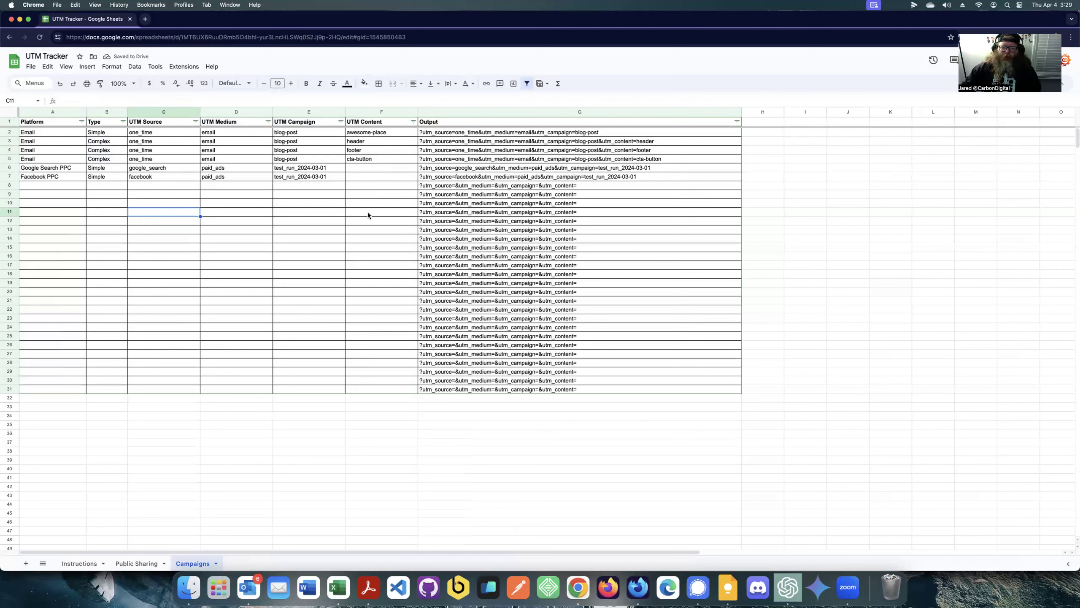
Review the Output column, the UTM columns C through F, the Type column, the formula rows G2:G31 and the email entry in row 4.
{"action": "left_click", "coordinate": [613, 111]}
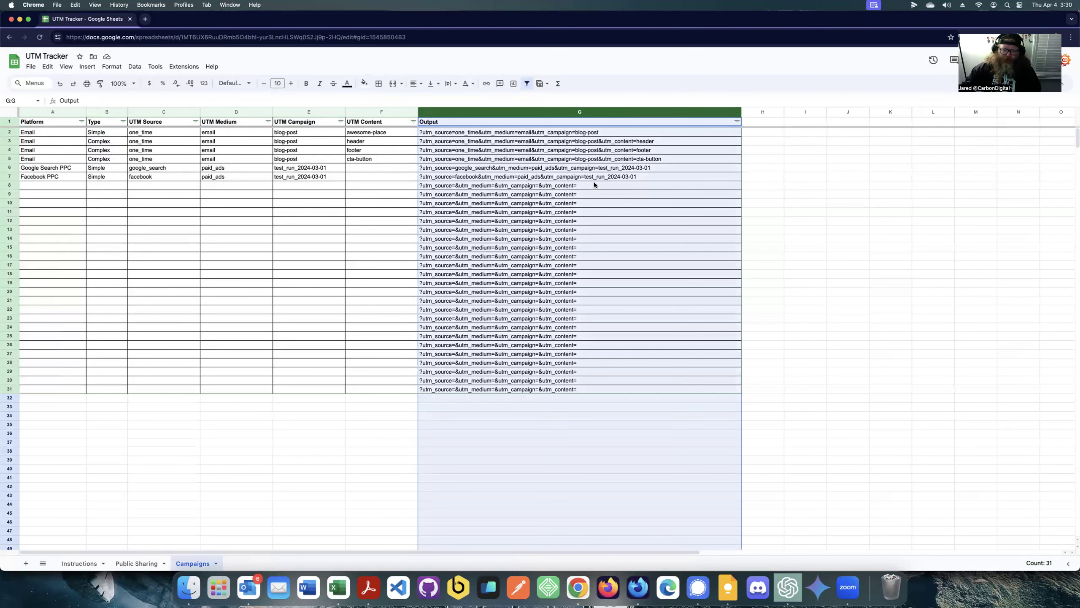
{"action": "left_click", "coordinate": [249, 220]}
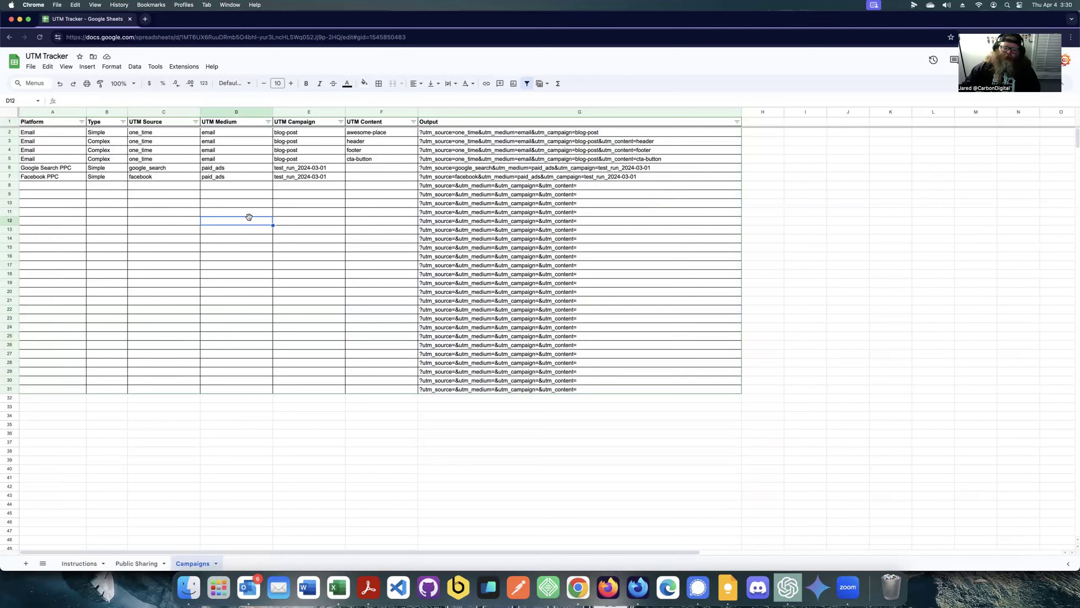
{"action": "left_click_drag", "start_coordinate": [152, 113], "coordinate": [356, 112]}
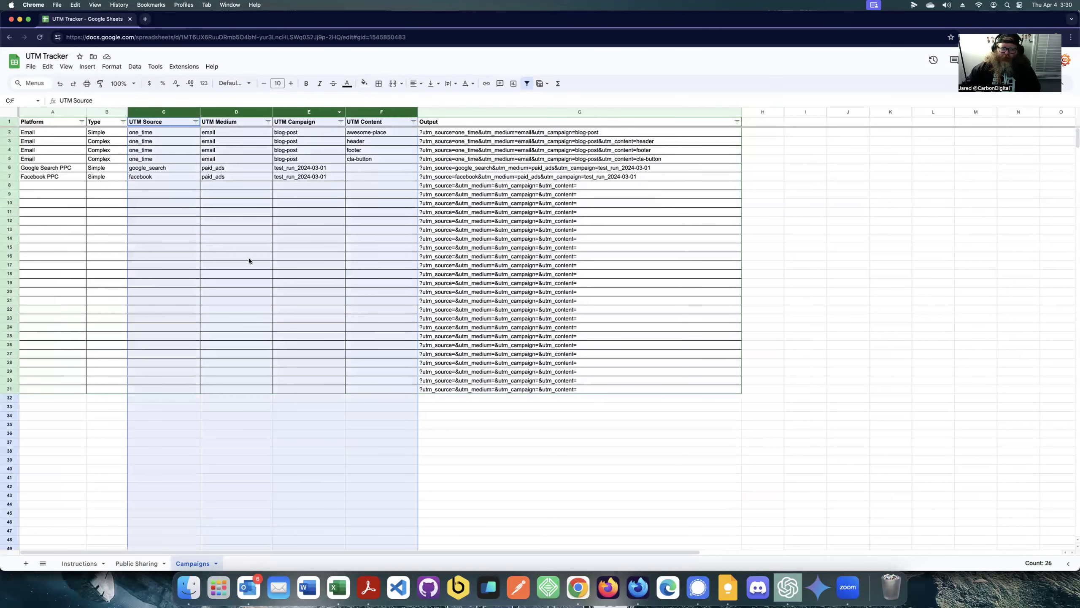
{"action": "left_click", "coordinate": [261, 250]}
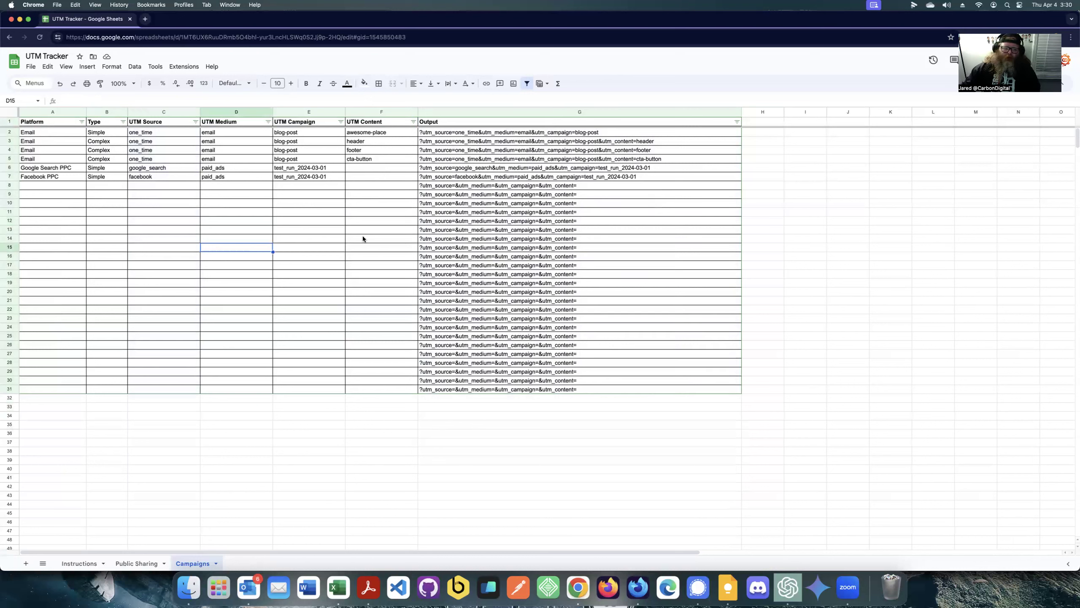
{"action": "left_click", "coordinate": [109, 113]}
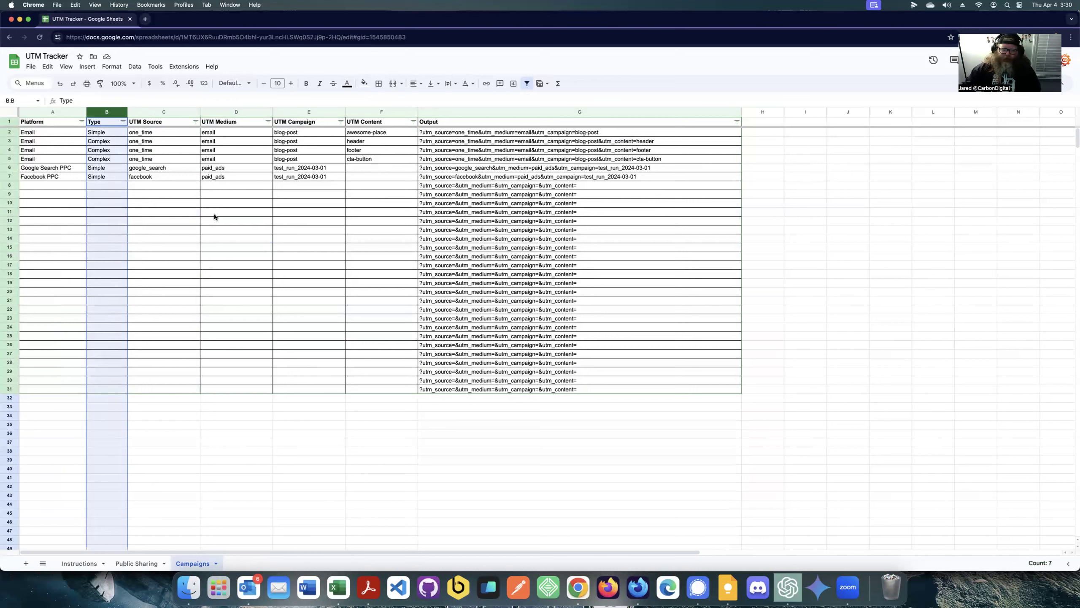
{"action": "left_click", "coordinate": [228, 209]}
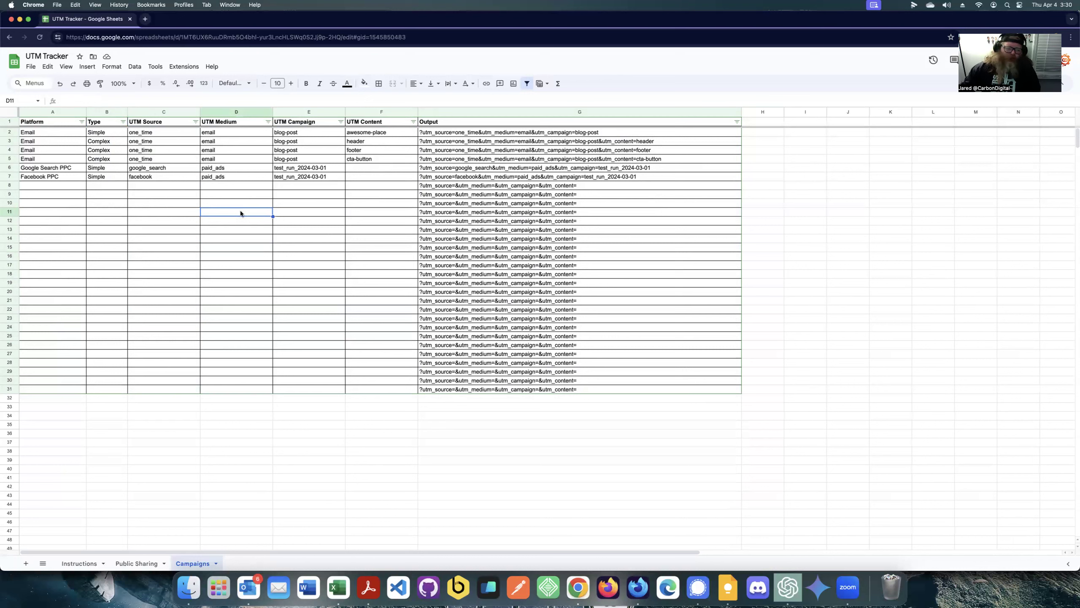
{"action": "left_click", "coordinate": [194, 209]}
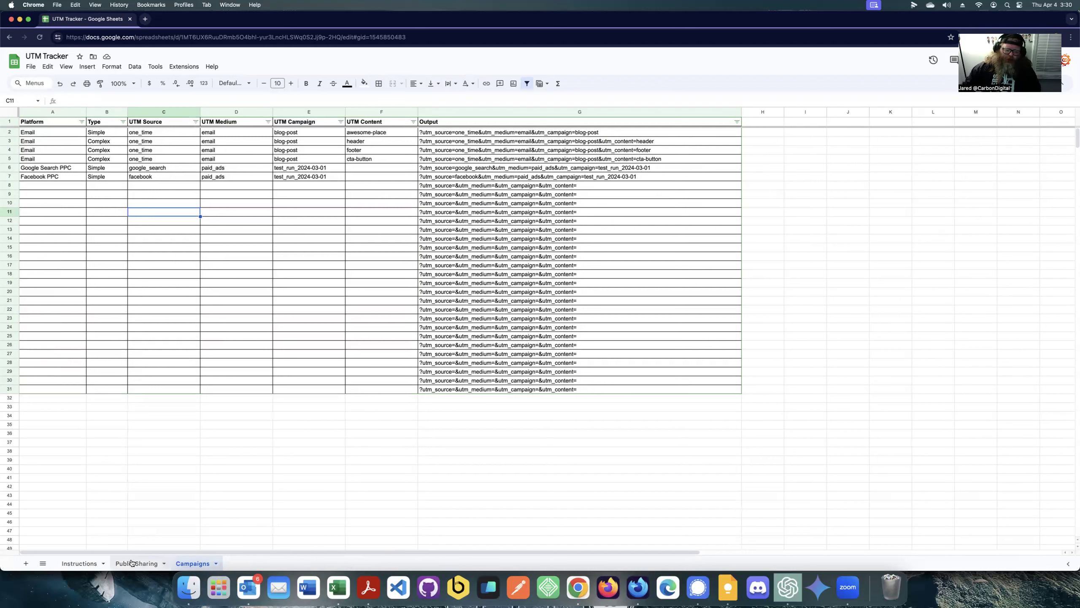
{"action": "left_click", "coordinate": [394, 485]}
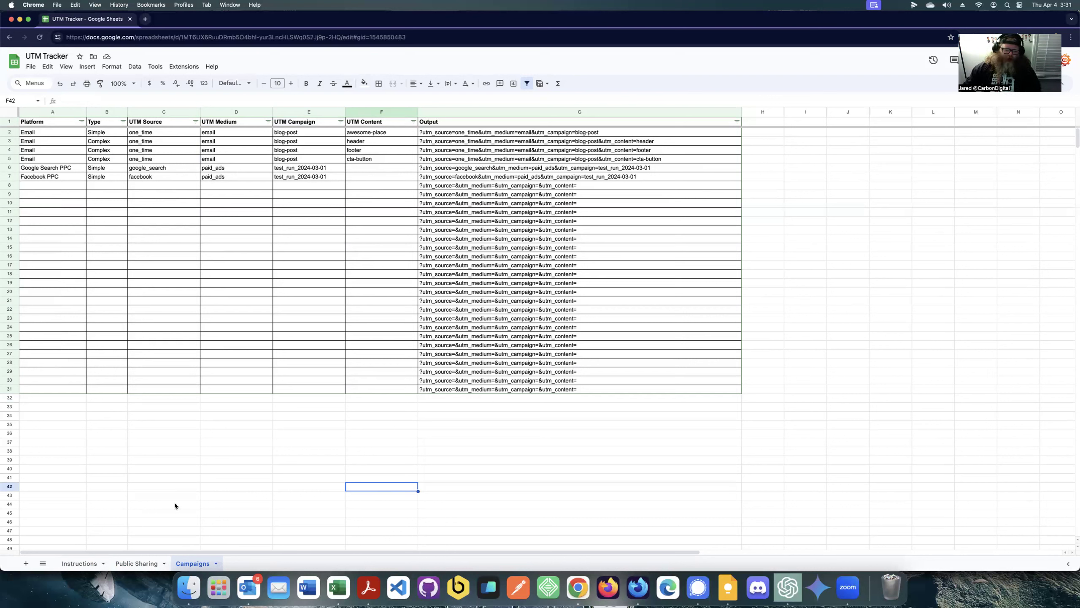
{"action": "left_click", "coordinate": [151, 480]}
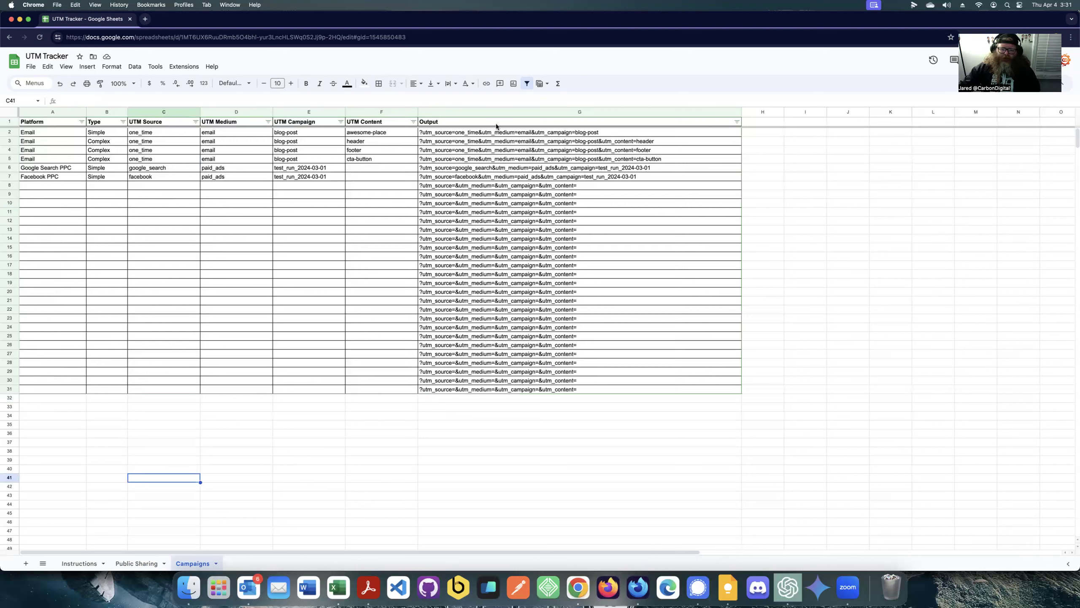
{"action": "left_click_drag", "start_coordinate": [496, 132], "coordinate": [498, 389]}
{"action": "left_click", "coordinate": [164, 265]}
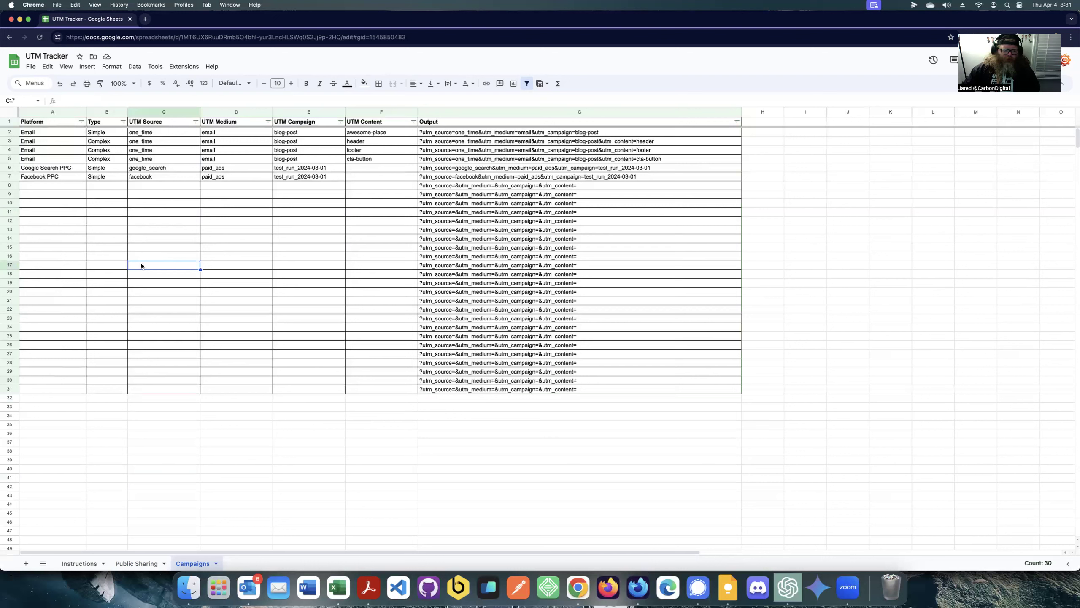
{"action": "left_click", "coordinate": [11, 151]}
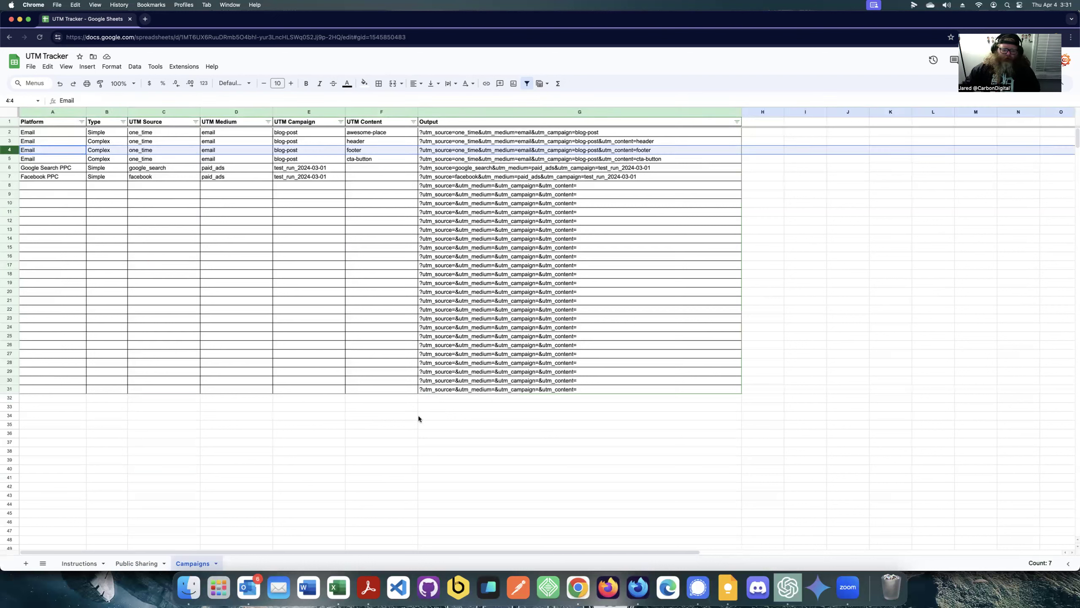
{"action": "left_click", "coordinate": [430, 417]}
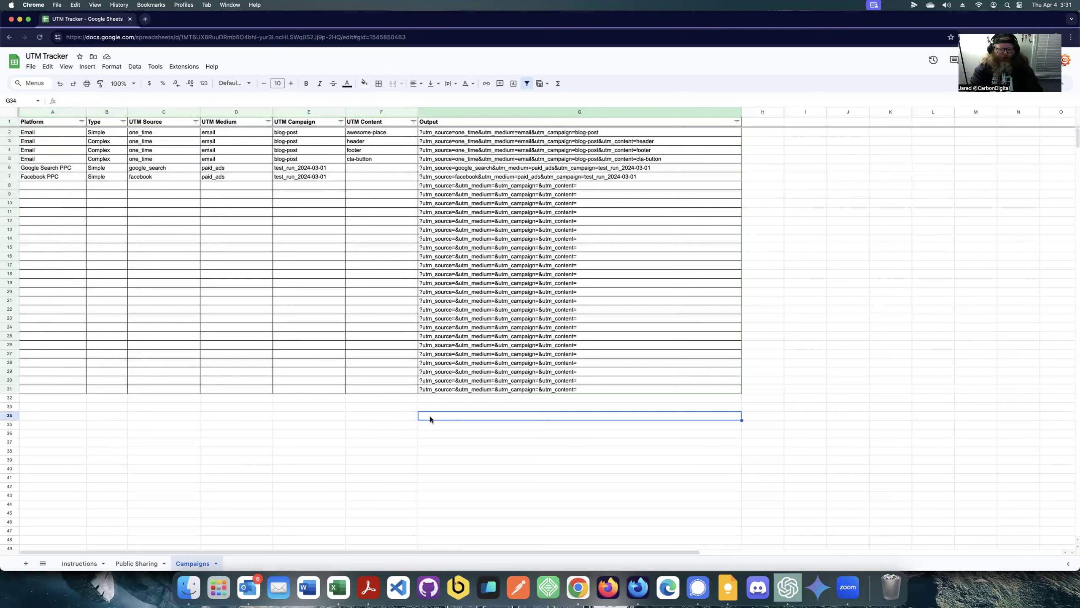
{"action": "type", "text": "htt"}
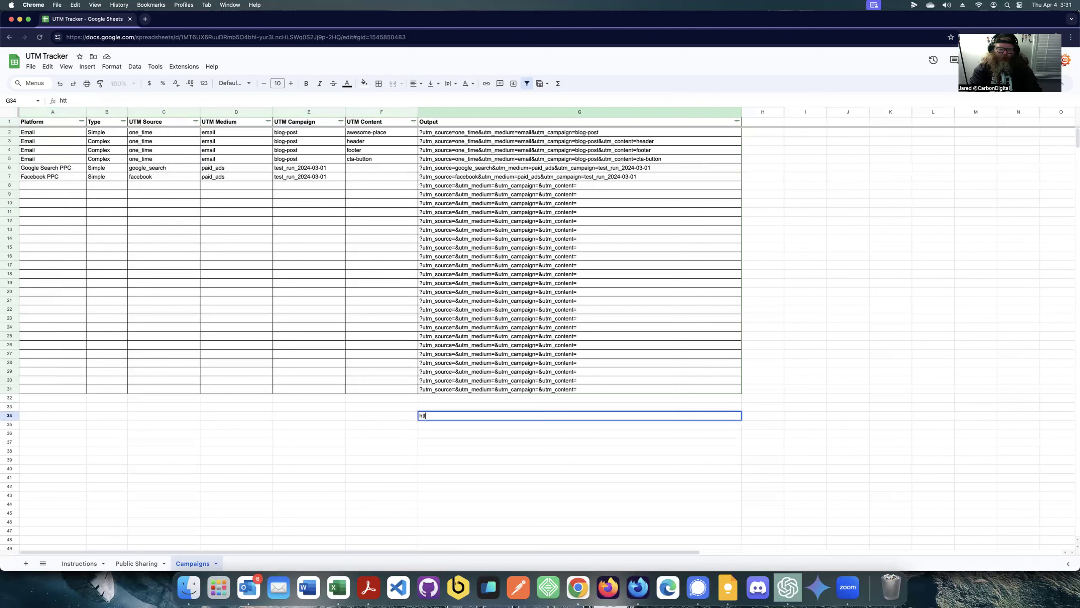
{"action": "type", "text": "ps://carbondigital.us"}
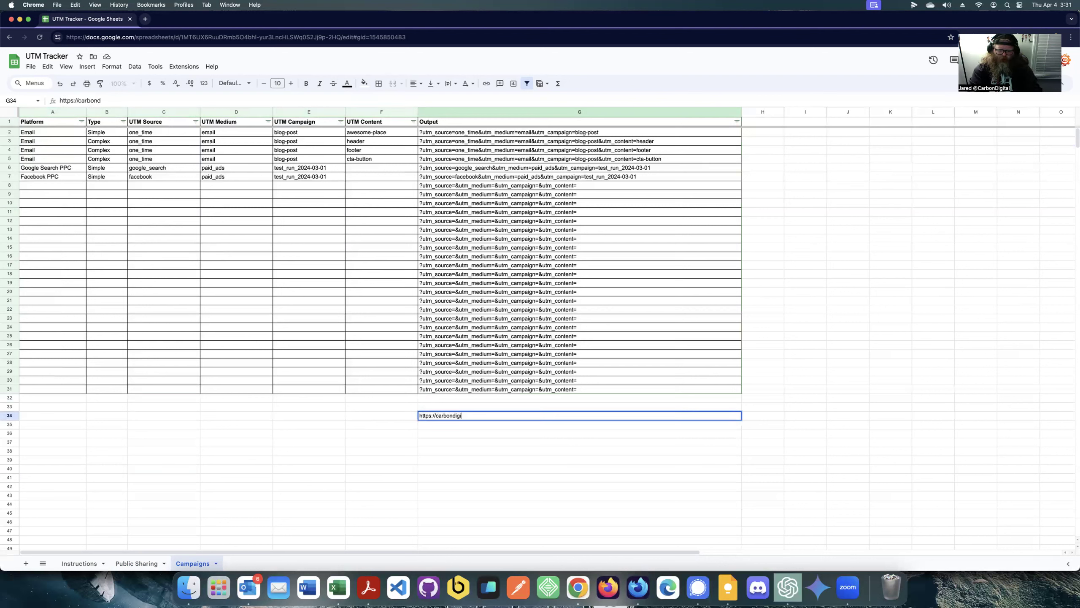
{"action": "key", "text": "Return"}
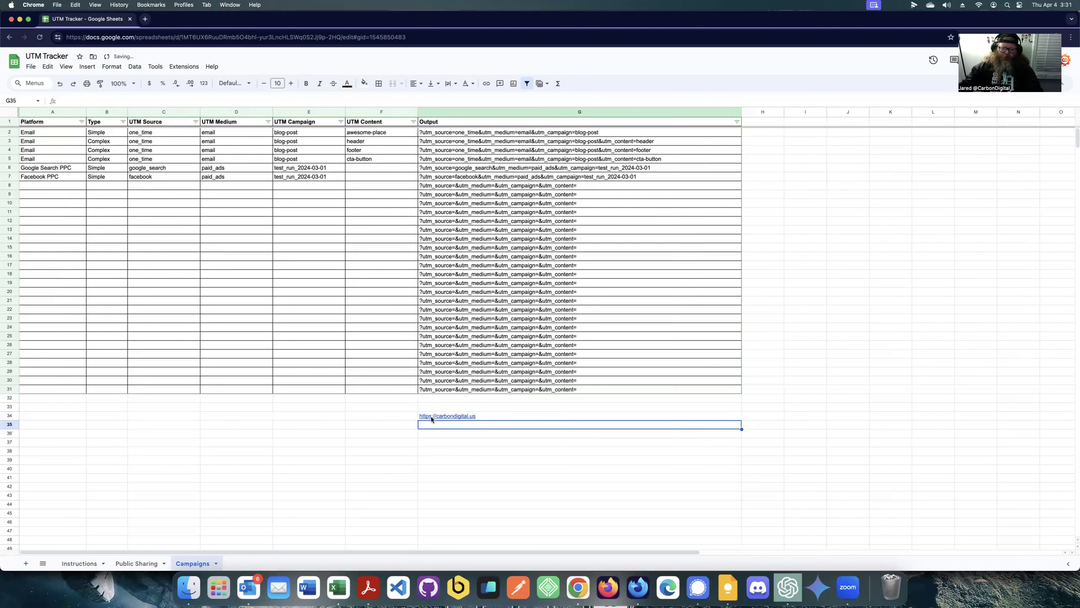
Append the footer email row's Output string from G4 to the sample address in G34 to form a full tracking URL.
{"action": "left_click", "coordinate": [651, 152]}
{"action": "key", "text": "cmd+c"}
{"action": "left_click", "coordinate": [537, 418]}
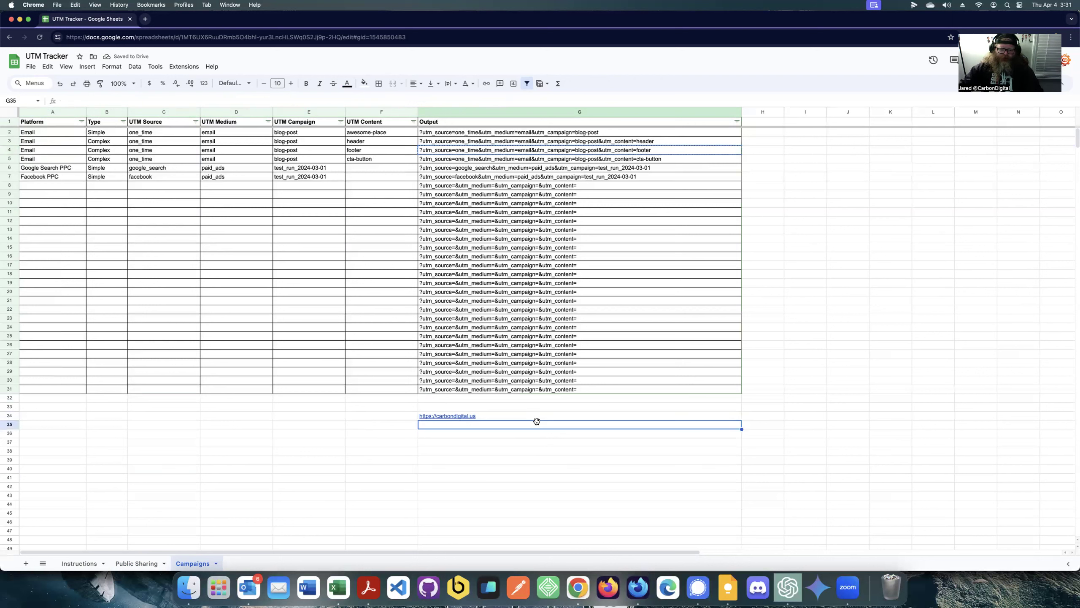
{"action": "key", "text": "Return"}
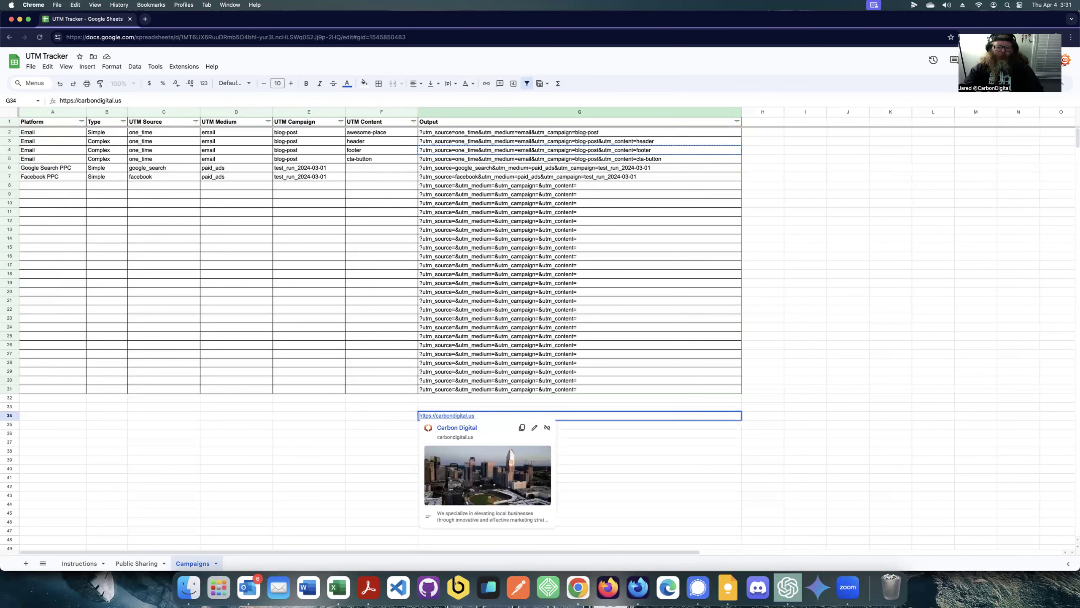
{"action": "key", "text": "super+v"}
{"action": "key", "text": "super+a"}
{"action": "key", "text": "BackSpace"}
{"action": "key", "text": "super+v"}
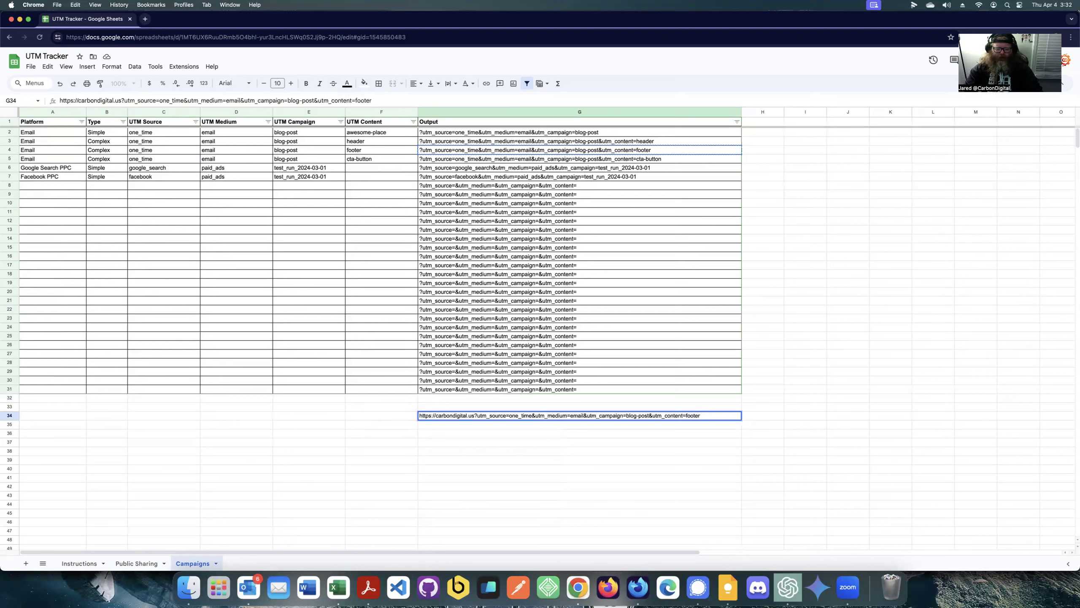
{"action": "key", "text": "Return"}
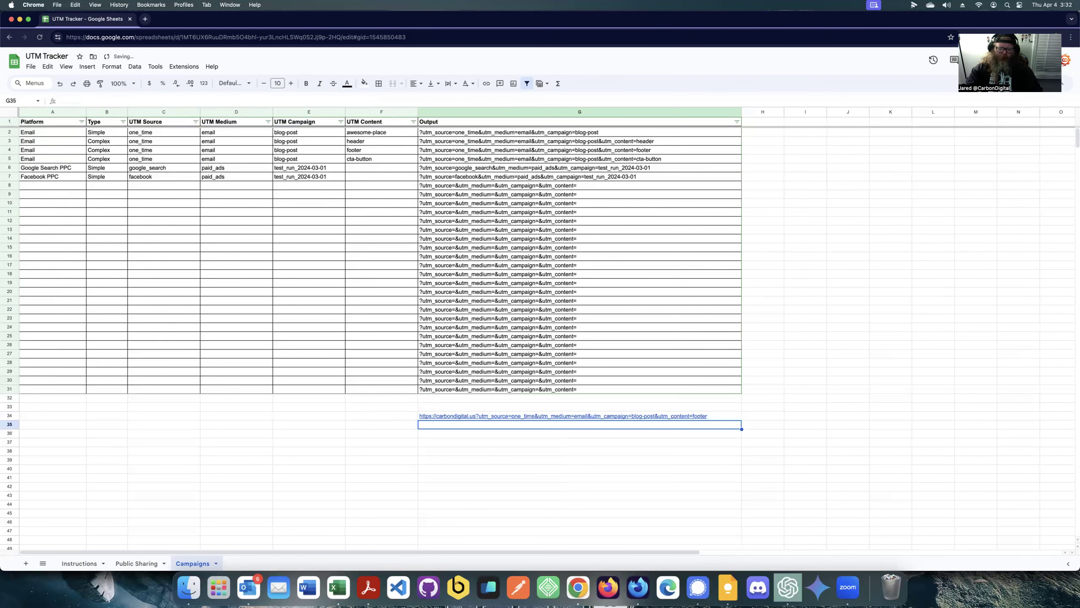
Check the link of the sample tracking URL in G34 and clear the cell.
{"action": "mouse_move", "coordinate": [468, 416]}
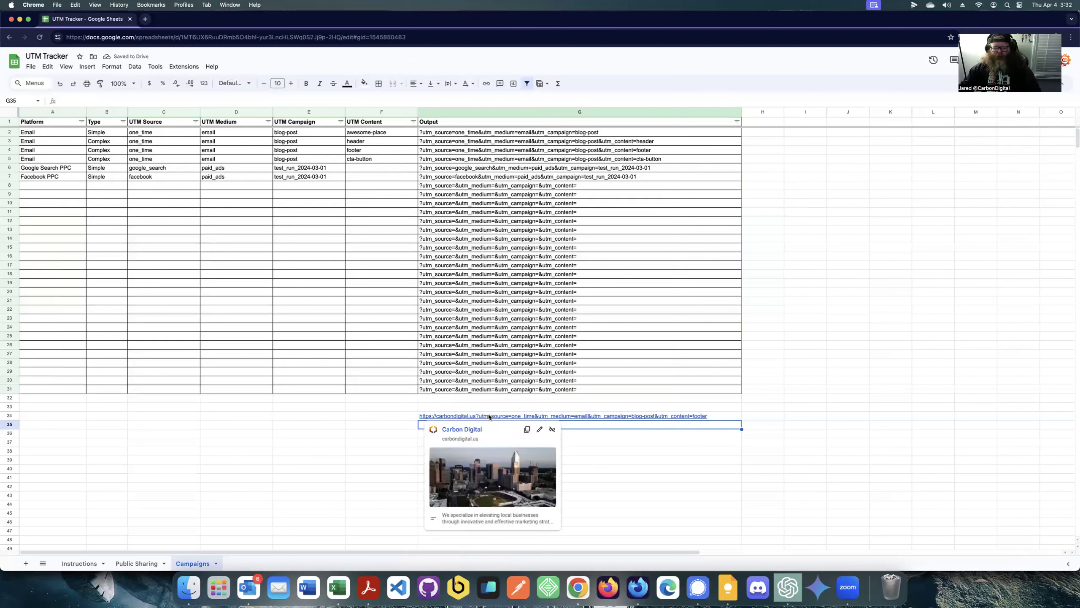
{"action": "left_click", "coordinate": [344, 427]}
{"action": "key", "text": "Right"}
{"action": "key", "text": "Right"}
{"action": "key", "text": "Up"}
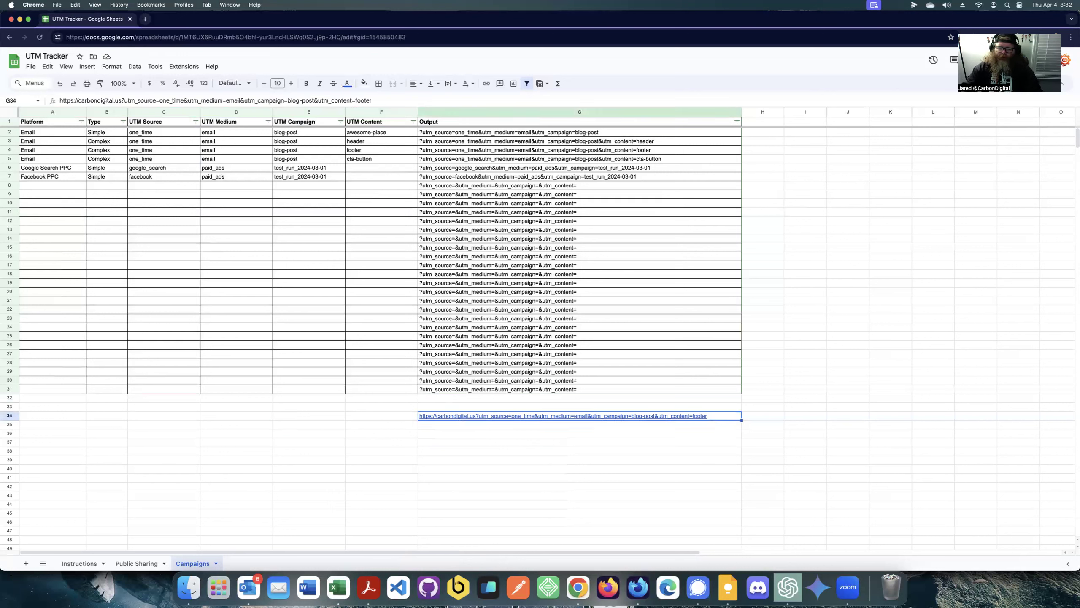
{"action": "key", "text": "Delete"}
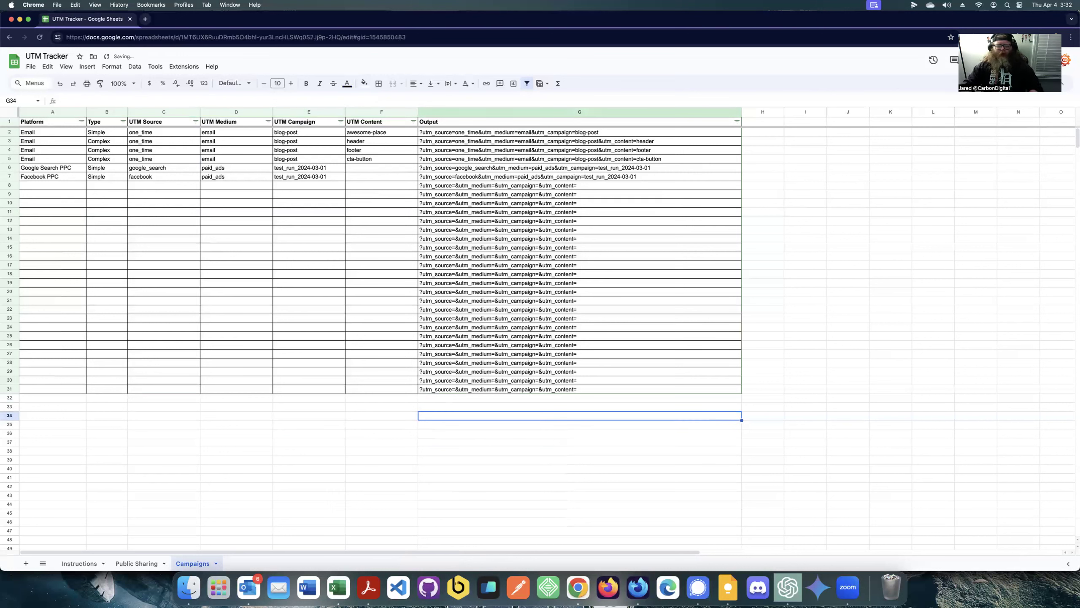